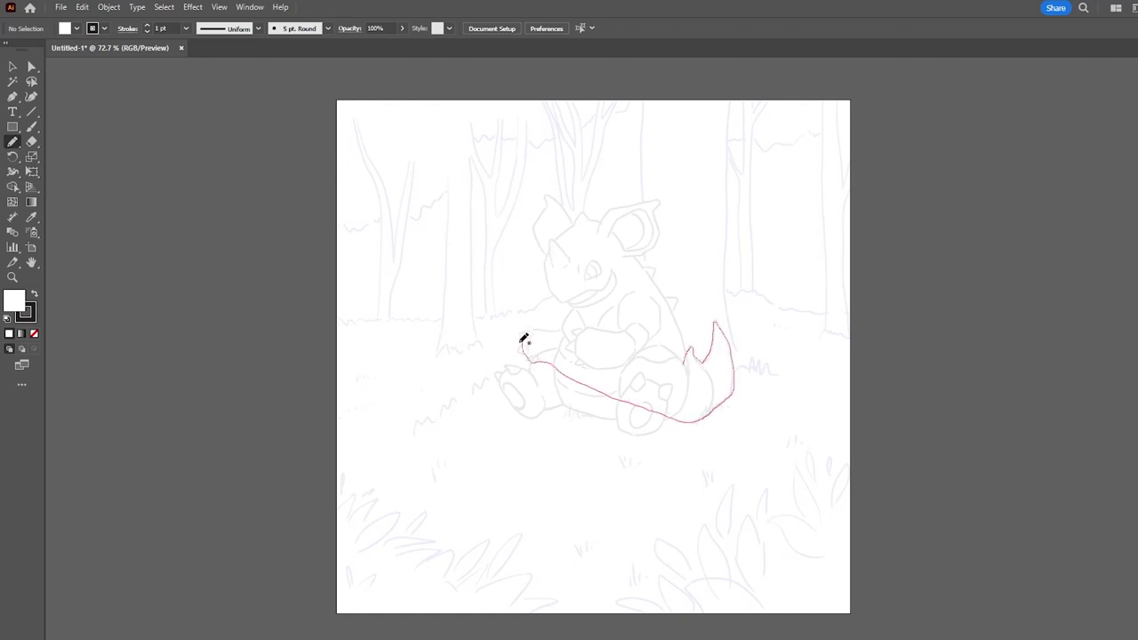
Close the Pencil outline into the body shape and round the tail spike upright
left_click_drag(603, 256, 682, 360)
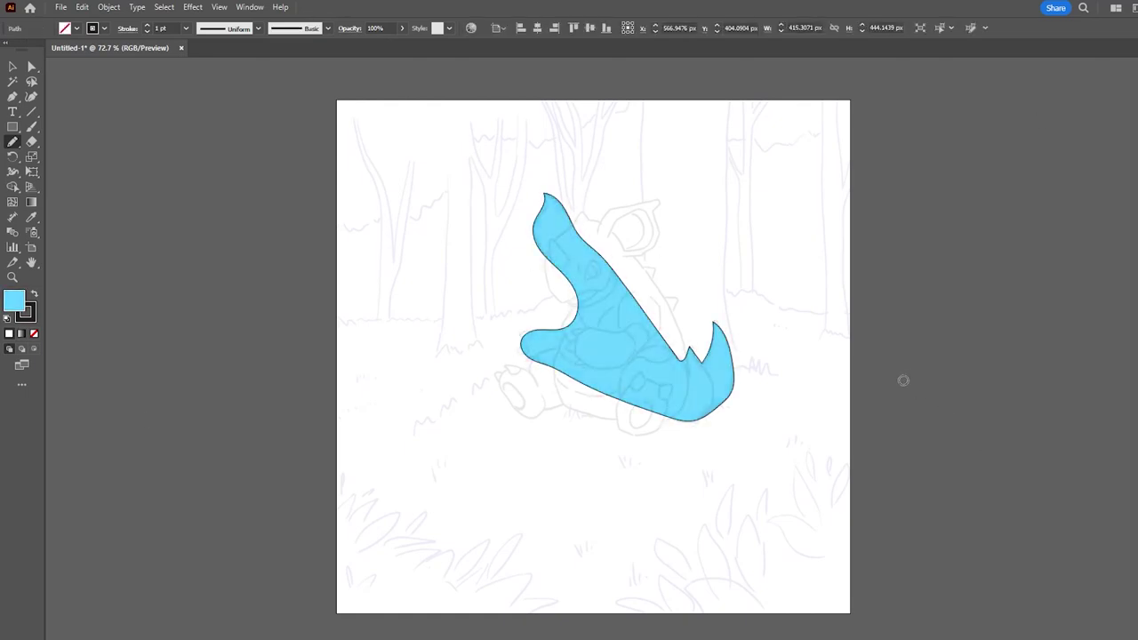
scroll(703, 346, "up", 3)
key("a")
left_click(692, 314)
left_click_drag(735, 271, 740, 275)
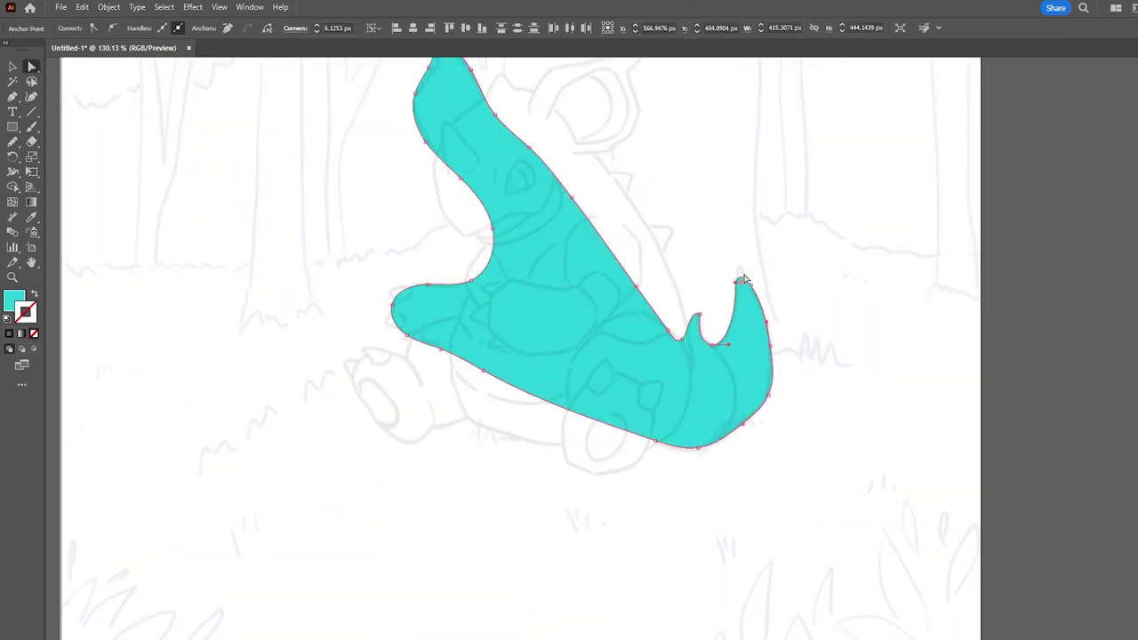
Reshape the tail's lower edge, the tail-notch curve and the lower bump's curve
left_click_drag(767, 391, 762, 401)
left_click_drag(652, 441, 724, 432)
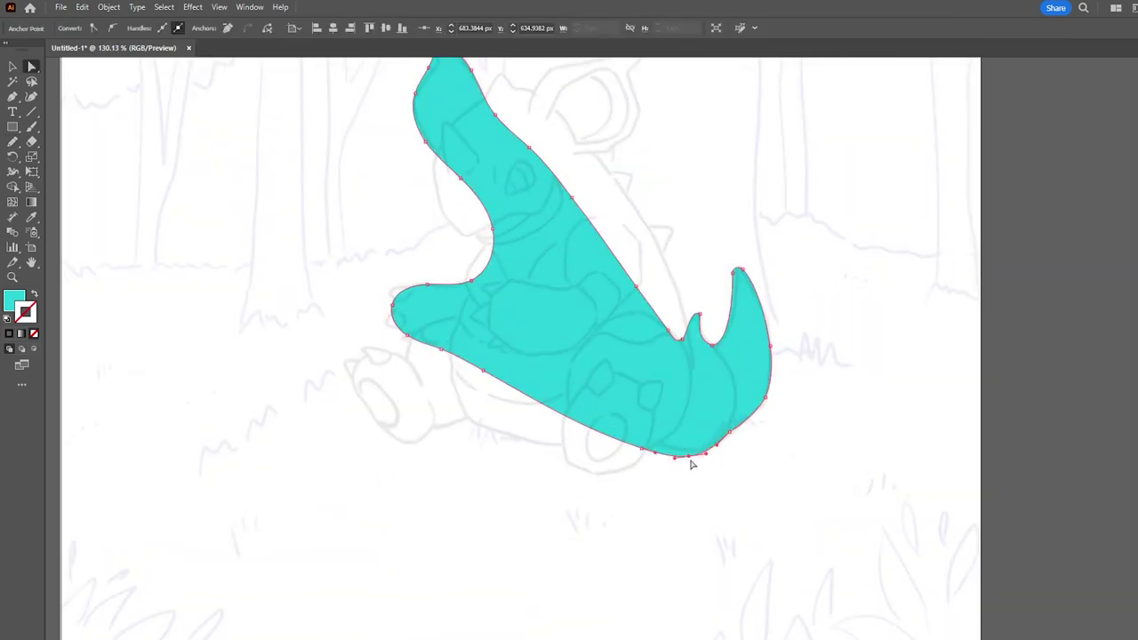
scroll(694, 332, "up", 4)
left_click_drag(657, 359, 661, 321)
scroll(643, 340, "down", 3)
scroll(437, 258, "up", 3)
left_click(391, 346)
mouse_move(631, 127)
left_mouse_down()
mouse_move(586, 305)
mouse_move(666, 501)
left_mouse_up()
Round off the silhouette's top tip and refine anchors along its left edge
left_click(465, 115)
left_click_drag(516, 106, 523, 114)
left_click_drag(440, 221, 444, 208)
left_click_drag(427, 257, 436, 234)
scroll(462, 236, "down", 4)
Add the left foot to the teal shape and extend it along the neck's right edge
left_click(933, 118)
key("n")
scroll(494, 389, "down", 2)
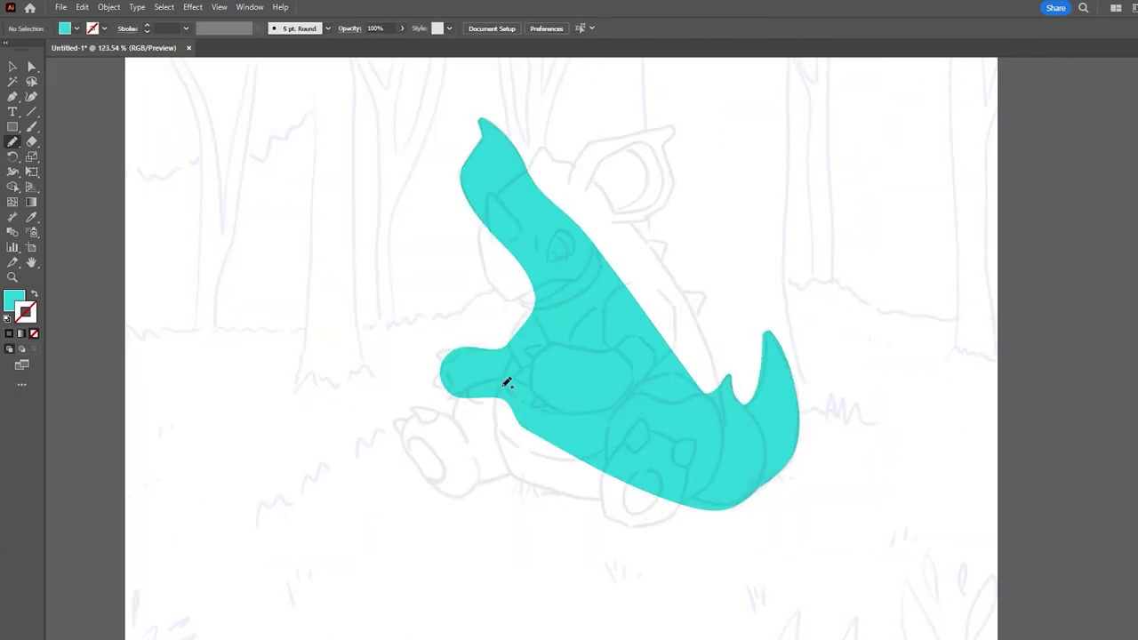
left_click_drag(479, 486, 485, 485)
key("a")
left_click(476, 493)
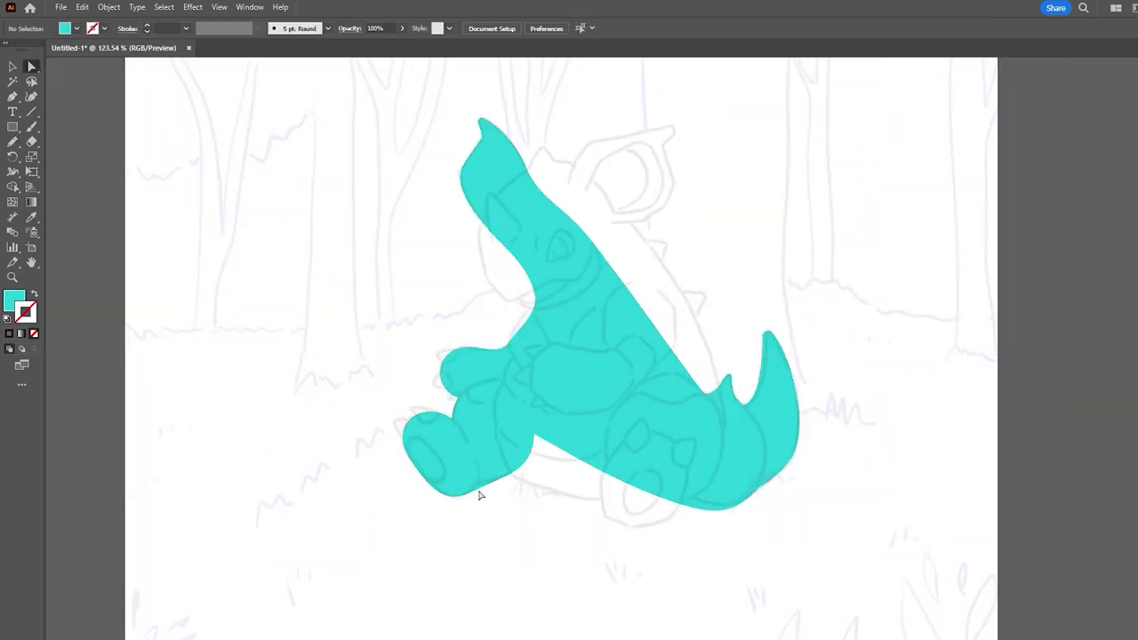
left_click_drag(528, 171, 511, 301)
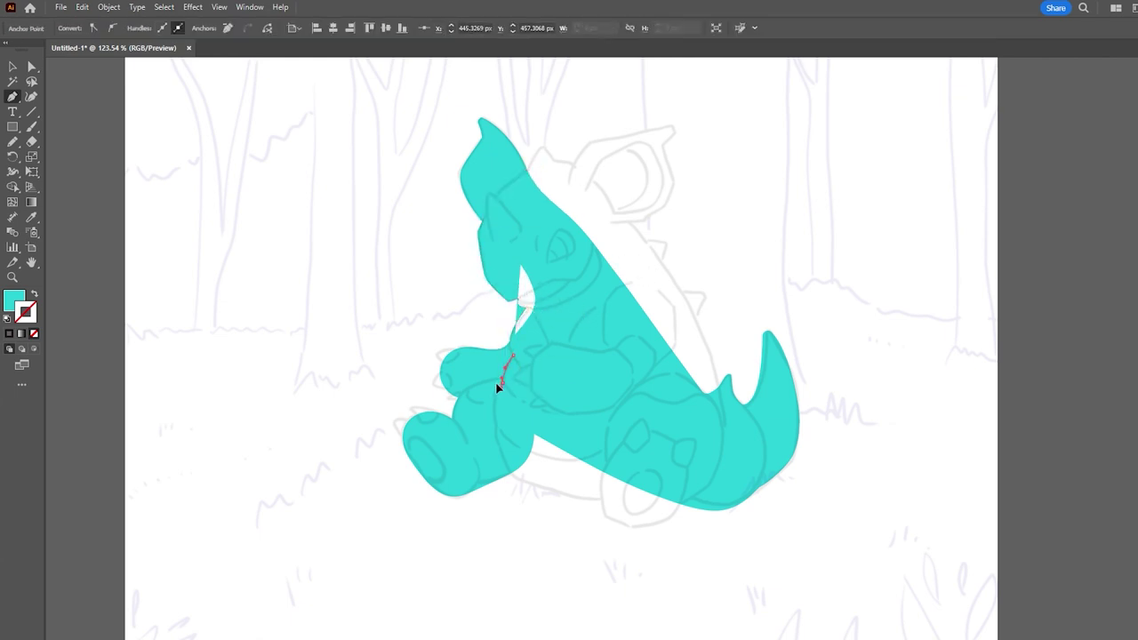
Extend the teal silhouette along the bottom, up the back, and notch the head between the ears
left_click_drag(522, 485, 676, 504)
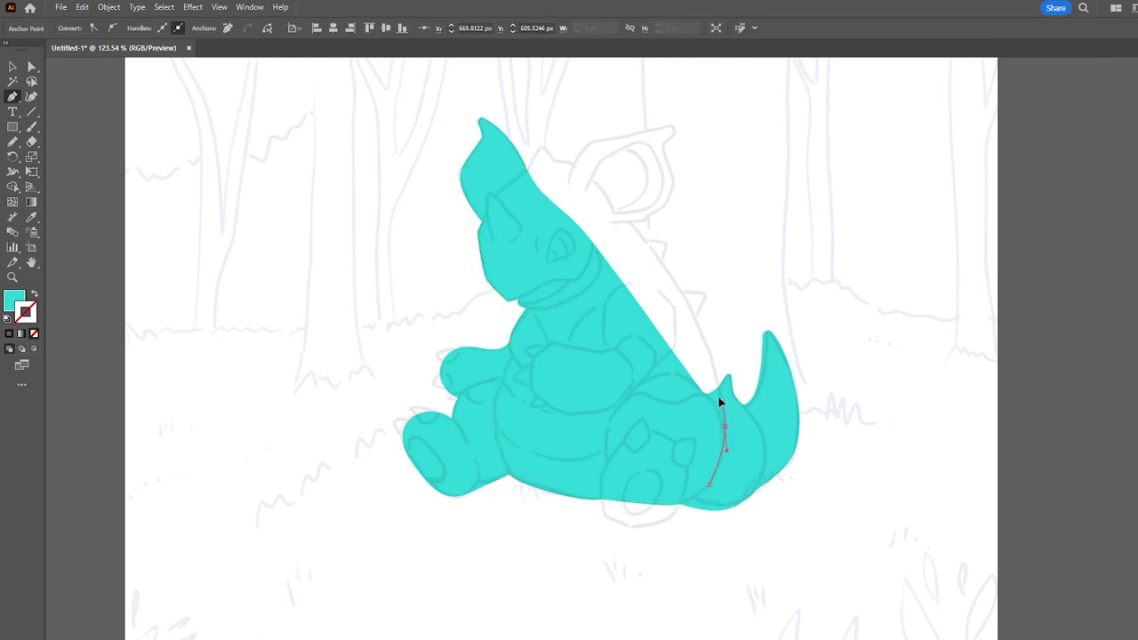
left_click_drag(720, 403, 621, 136)
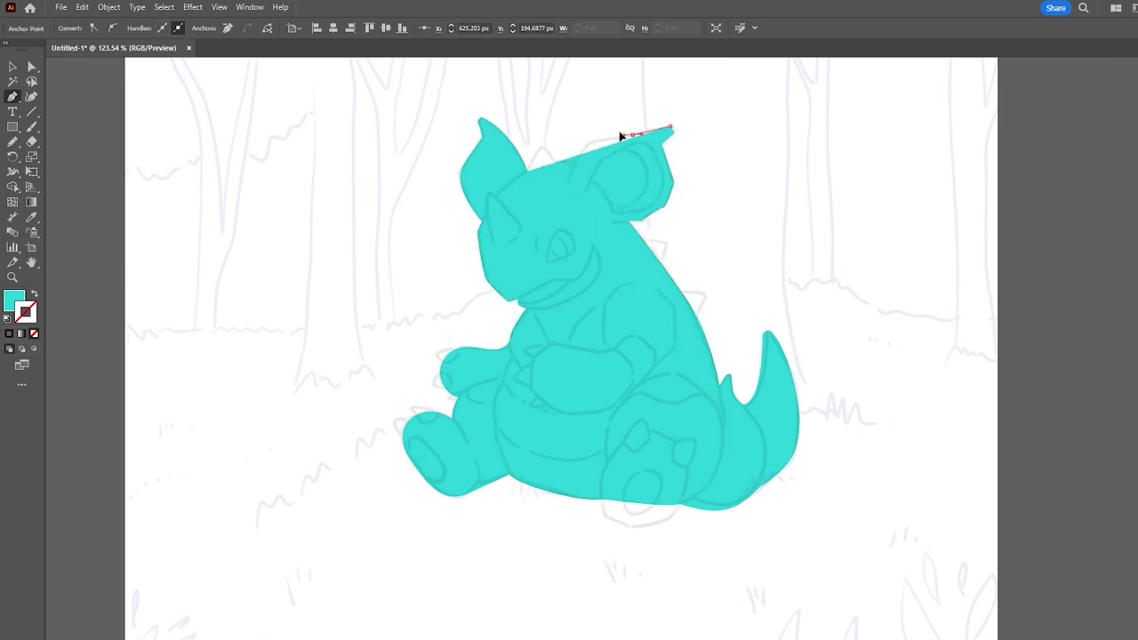
mouse_move(569, 178)
left_mouse_down()
mouse_move(525, 198)
mouse_move(520, 228)
left_mouse_up()
left_click(496, 246)
key("Escape")
Draw the rounded teal front foot as a closed Pen-tool shape
left_click(625, 487)
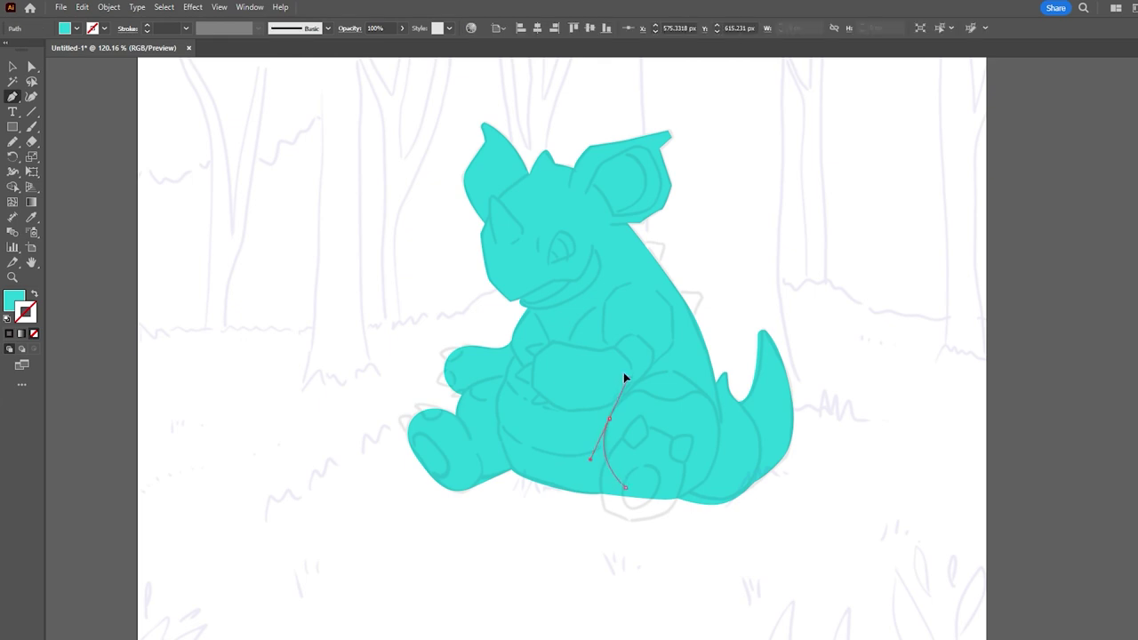
left_click_drag(611, 414, 629, 377)
left_click_drag(671, 372, 686, 372)
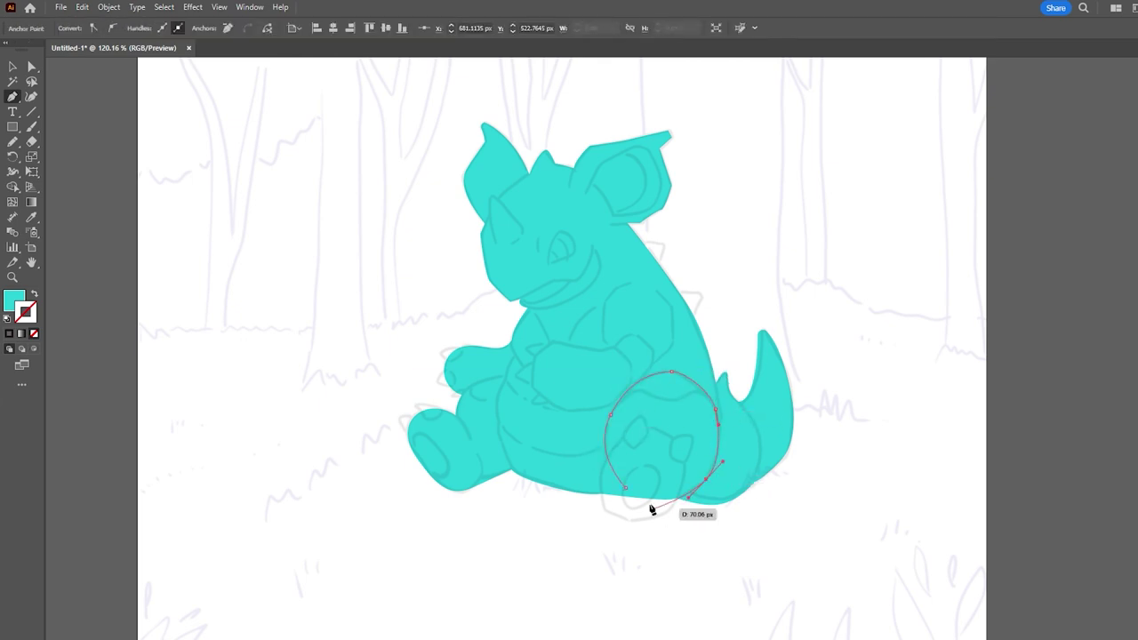
left_click_drag(625, 488, 605, 508)
scroll(660, 395, "up", 1)
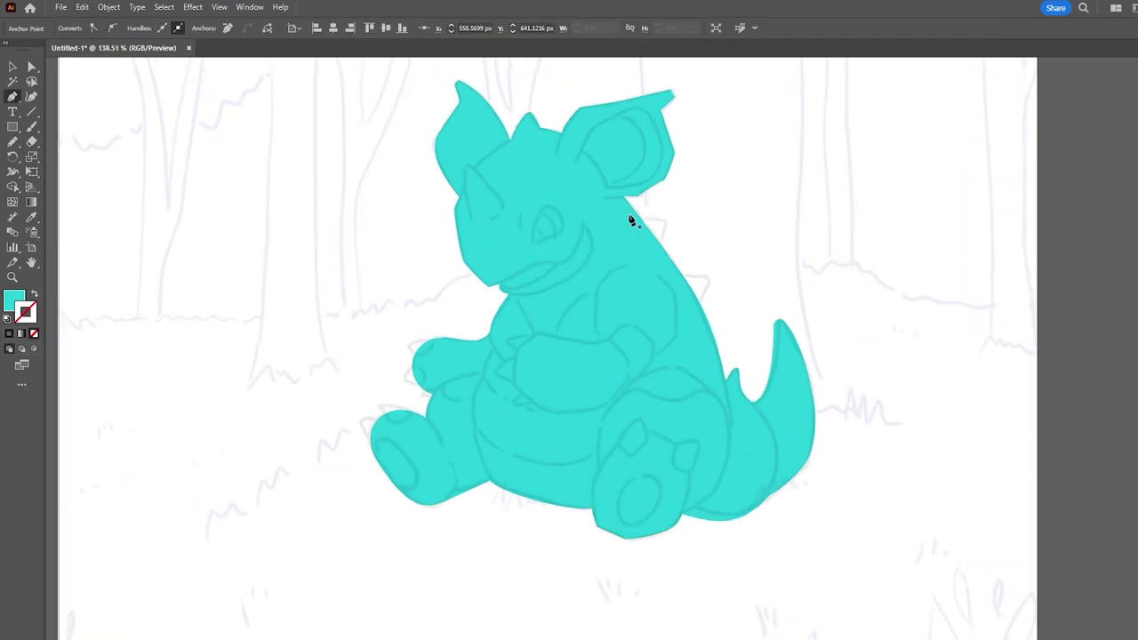
key("Escape")
scroll(564, 317, "down", 2)
scroll(564, 318, "down", 1)
Add an artboard-sized pale pink backdrop rectangle behind the creature
key("m")
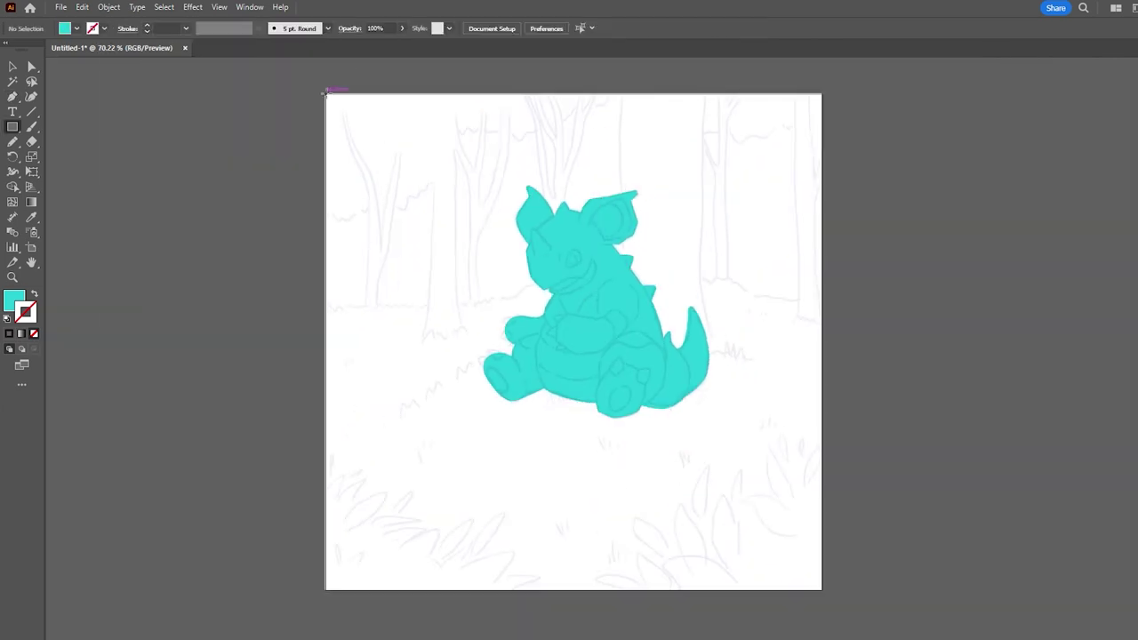
left_click_drag(326, 92, 822, 590)
key("ctrl+shift+bracketleft")
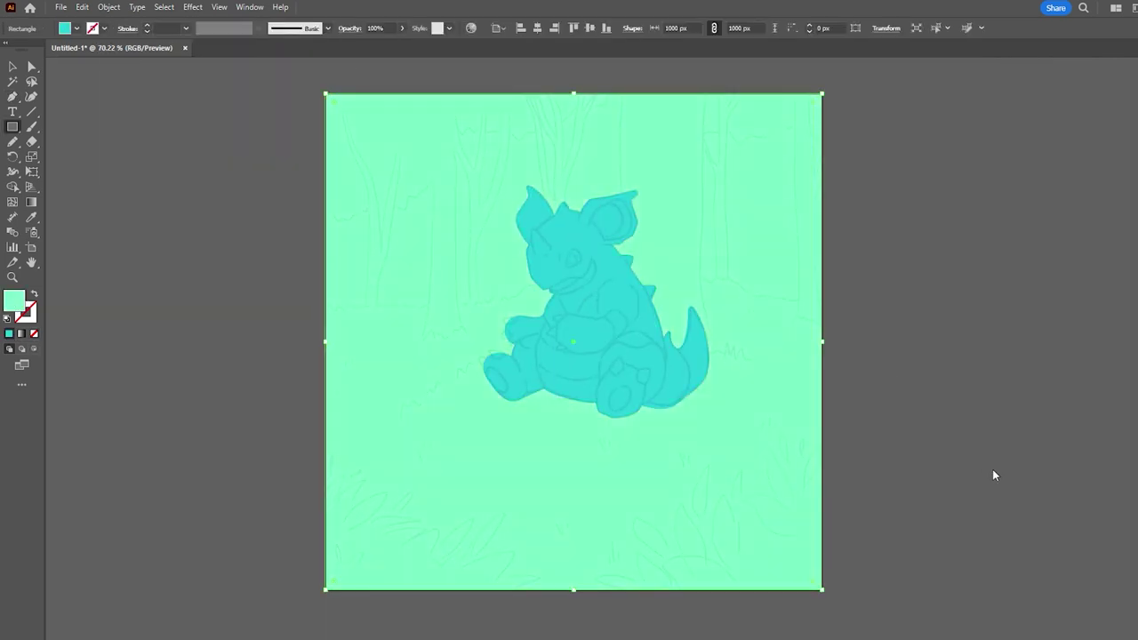
key("ctrl+shift+a")
Draw a green grass ground behind the creature and a dark purple band across the top
mouse_move(318, 309)
left_mouse_down()
mouse_move(838, 304)
mouse_move(312, 315)
left_mouse_up()
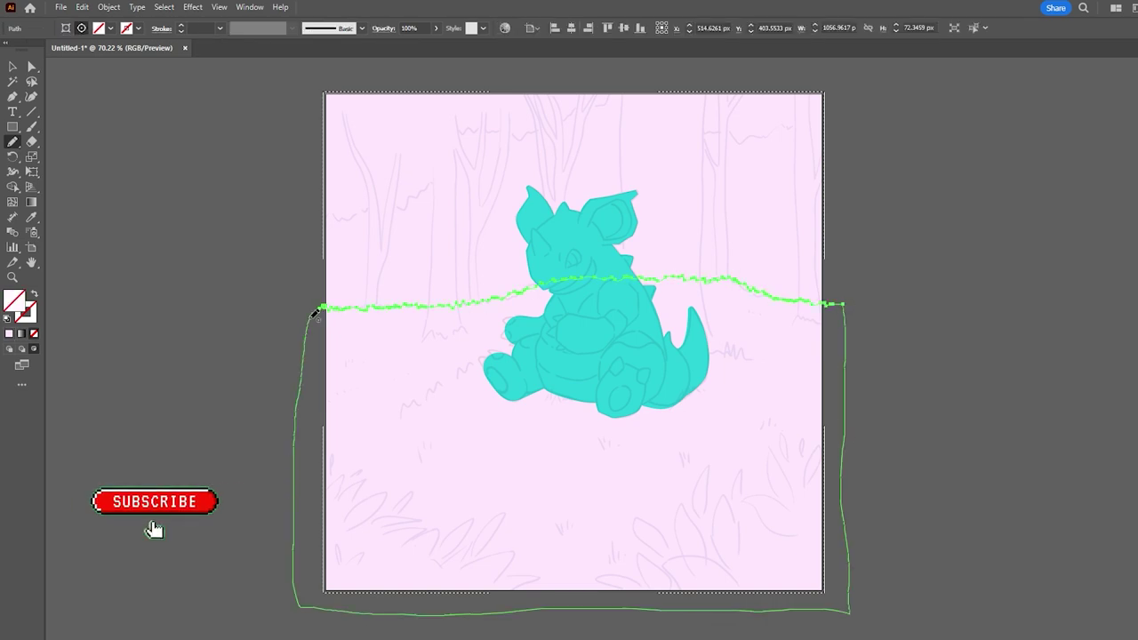
key("shift+x")
key("ctrl+shift+bracketleft")
key("ctrl+shift+a")
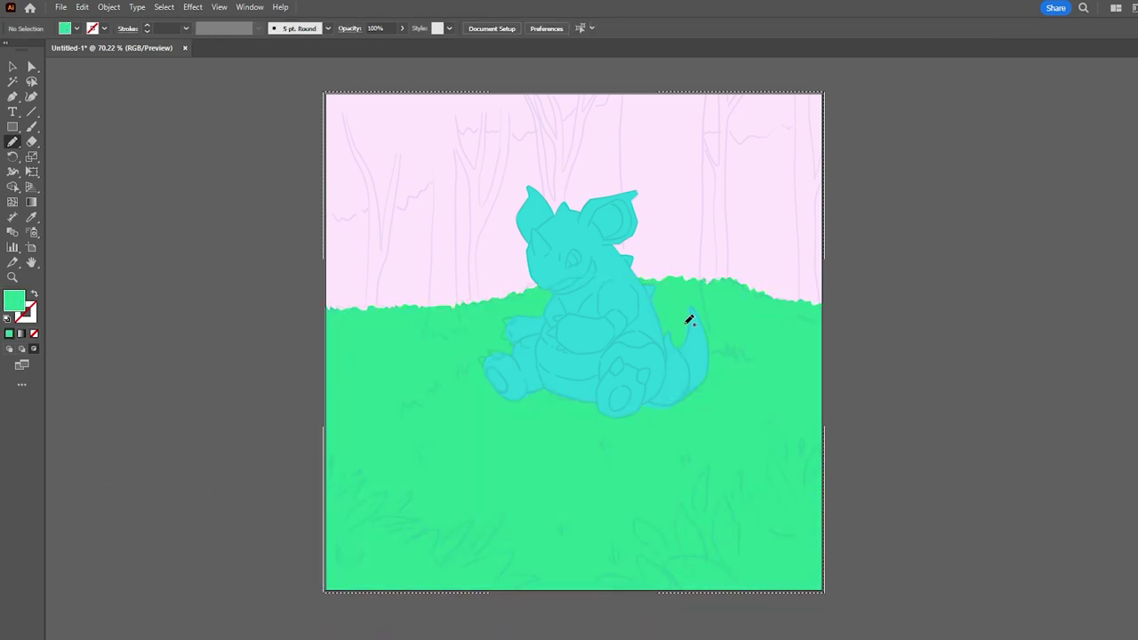
left_click_drag(722, 68, 307, 200)
key("shift+x")
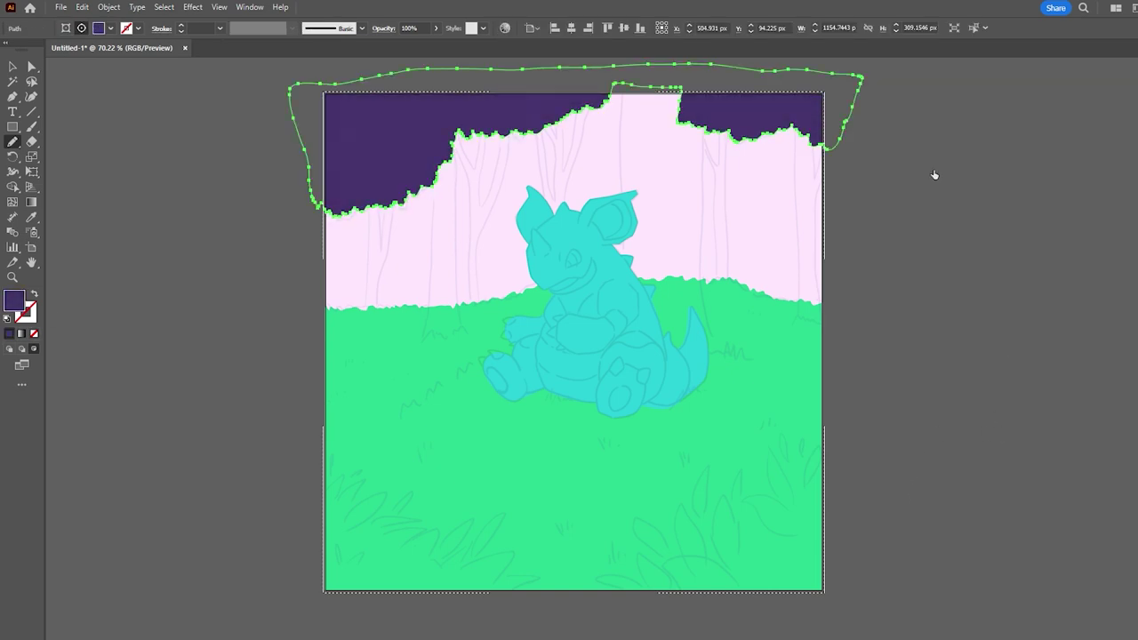
Send the top band to the back and draw forked tree trunks filled dark purple
key("ctrl+shift+bracketleft")
key("ctrl+shift+a")
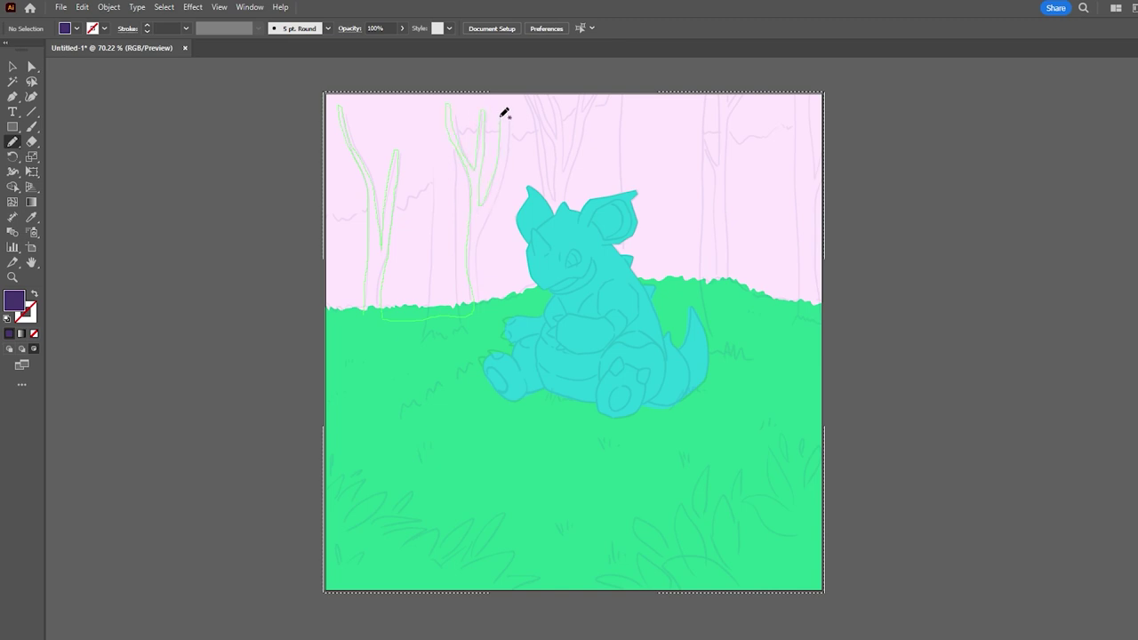
left_click_drag(499, 302, 528, 114)
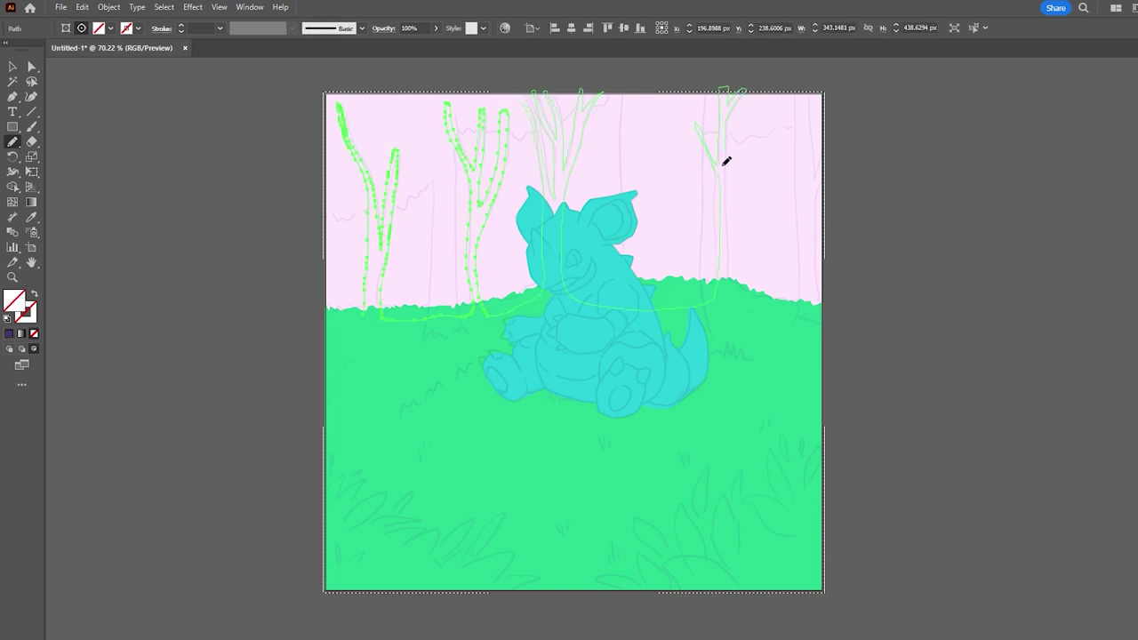
key("ctrl+a")
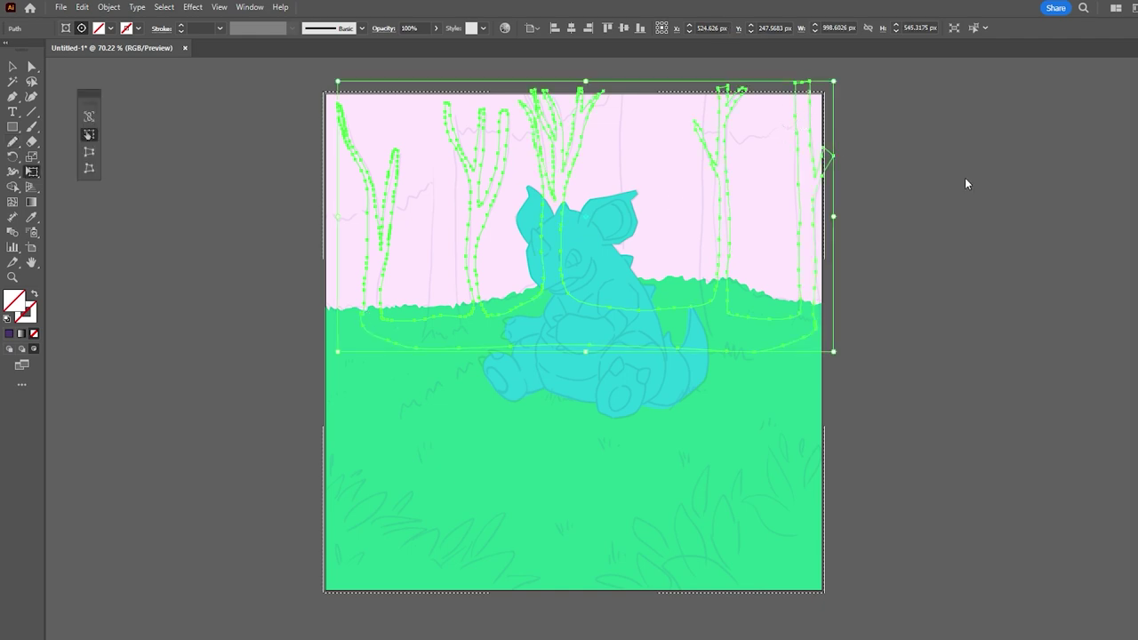
key("comma")
key("a")
left_click(809, 222)
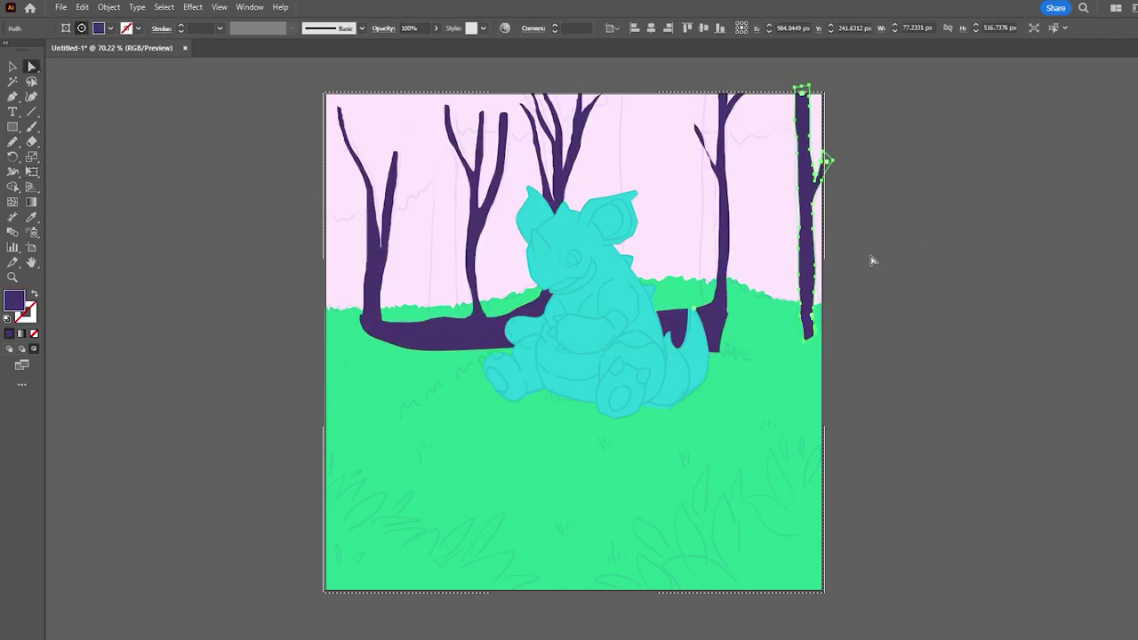
Fit the artboard in view and simplify all the tree paths
scroll(774, 148, "up", 5)
key("ctrl+0")
key("ctrl+a")
key("ctrl+q")
key("ctrl+shift+a")
Reshape the branch tips on the middle and right trees into wavy canopies
left_click(388, 428)
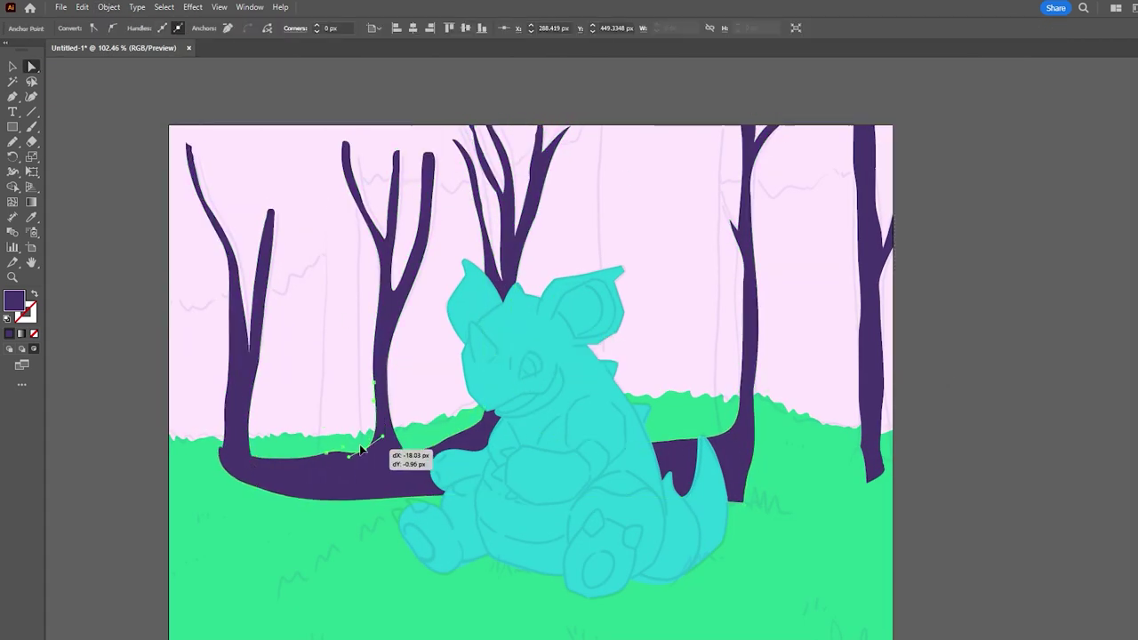
scroll(481, 214, "up", 5)
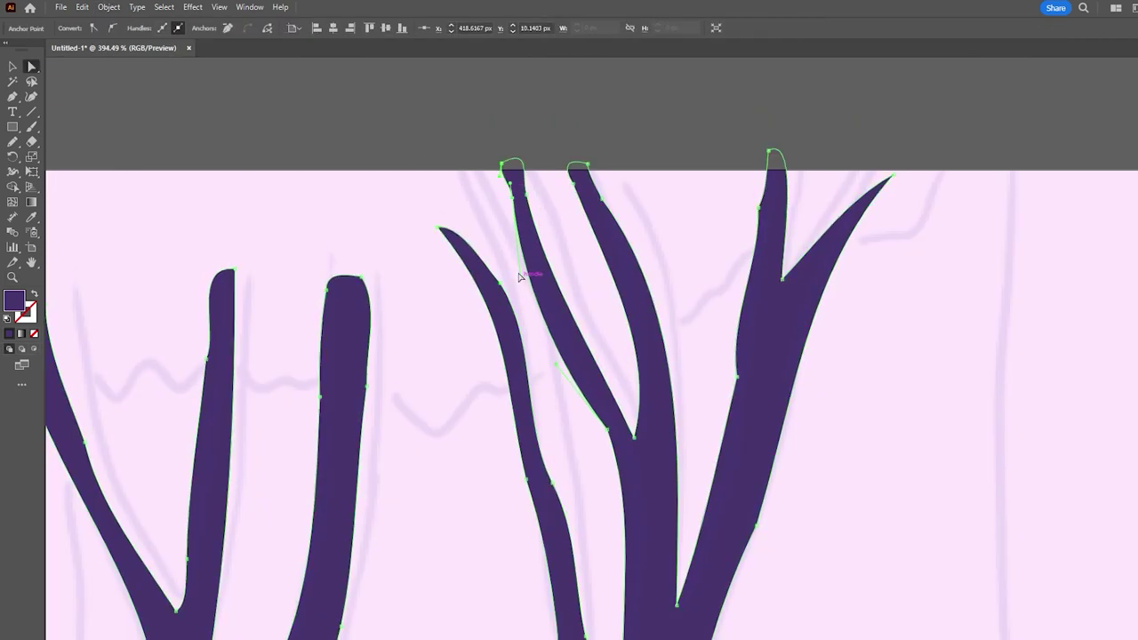
left_click_drag(753, 207, 767, 206)
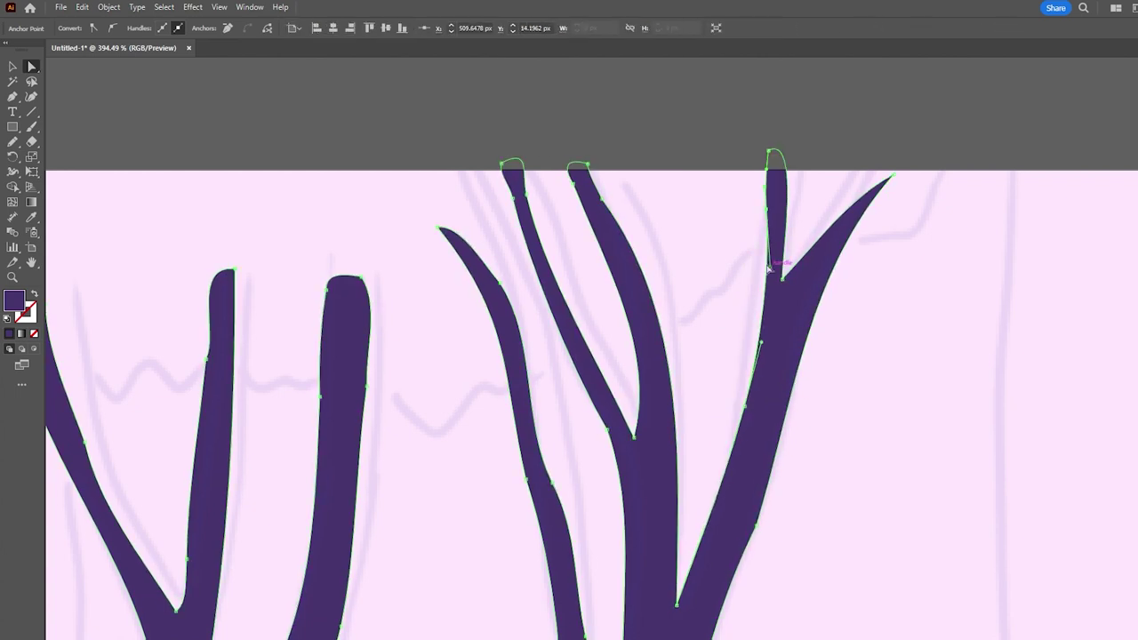
scroll(744, 313, "up", 3)
left_click_drag(694, 222, 762, 83)
scroll(462, 405, "down", 5)
scroll(462, 405, "up", 3)
scroll(726, 394, "down", 3)
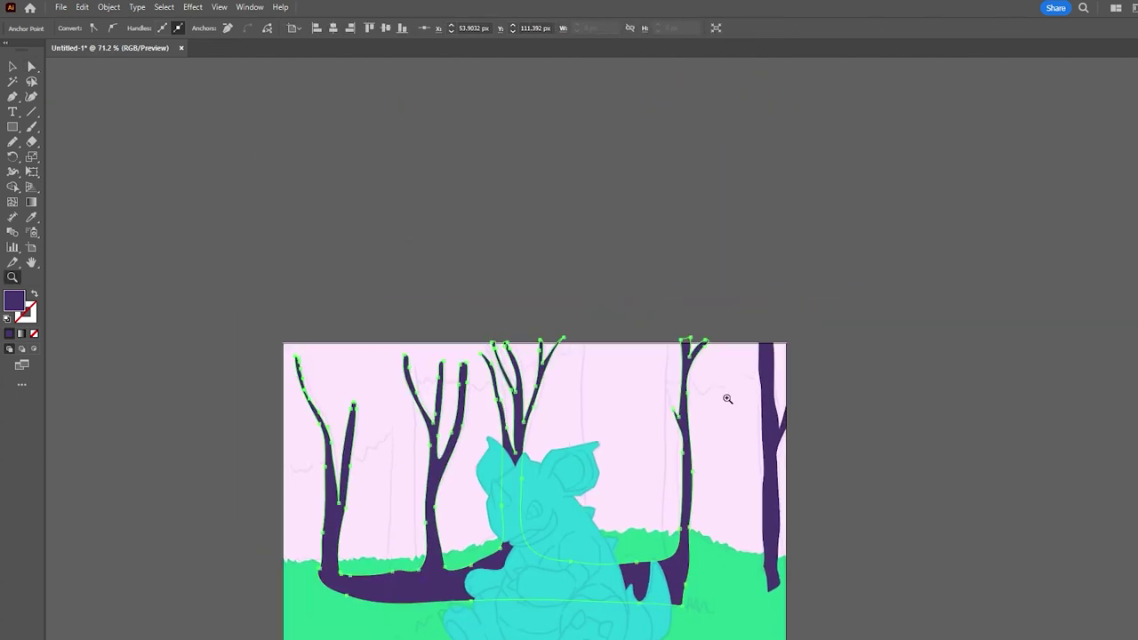
scroll(643, 330, "up", 3)
left_click(597, 283)
scroll(597, 283, "down", 4)
scroll(1017, 201, "down", 1)
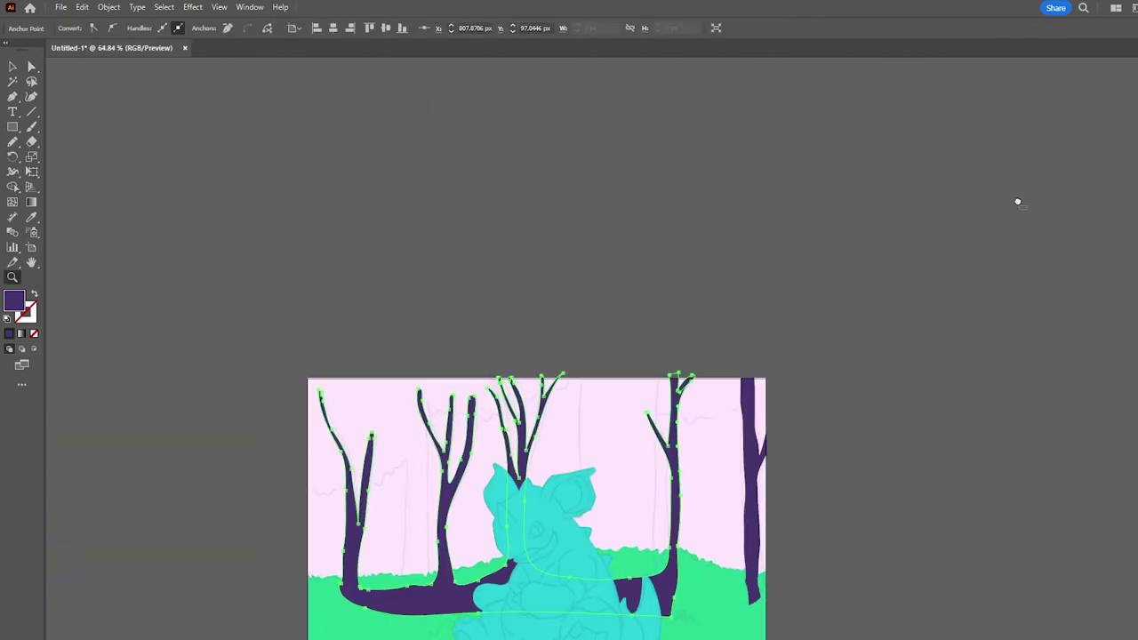
scroll(711, 466, "up", 2)
key("n")
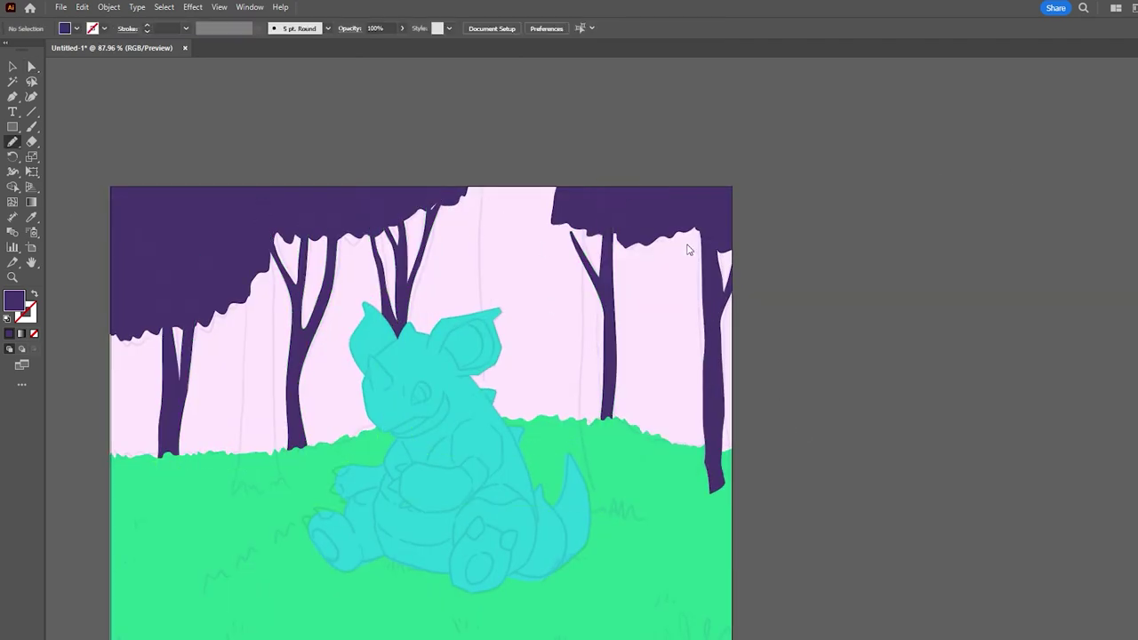
Draw two thick purple tree trunks, one behind the creature and one on the left
left_click_drag(483, 174, 482, 167)
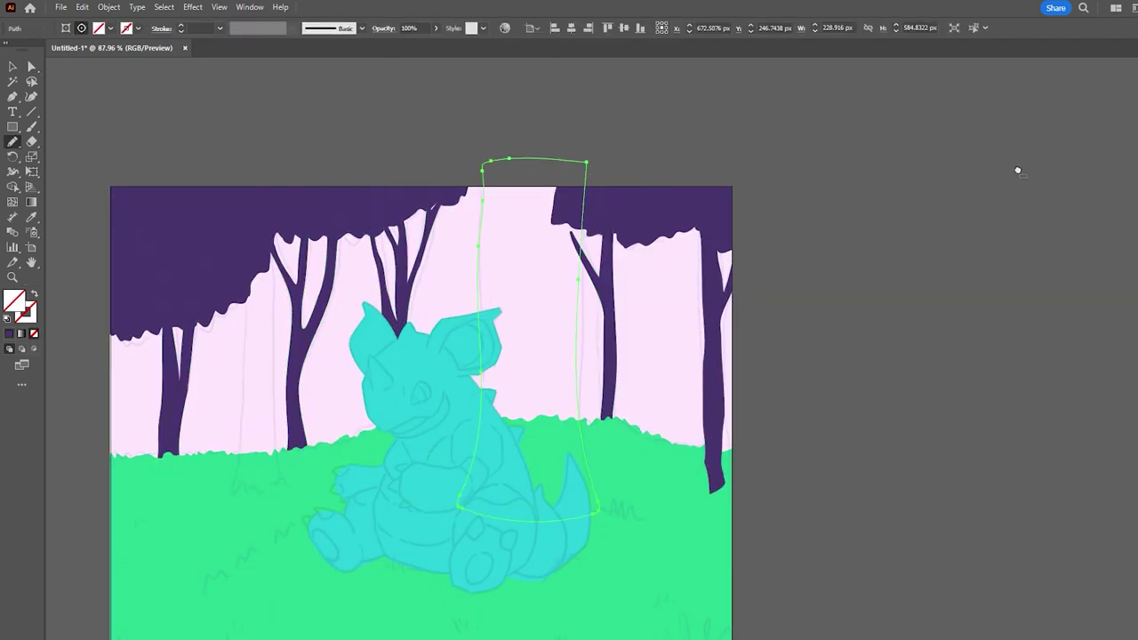
scroll(521, 457, "down", 1)
scroll(307, 256, "down", 1)
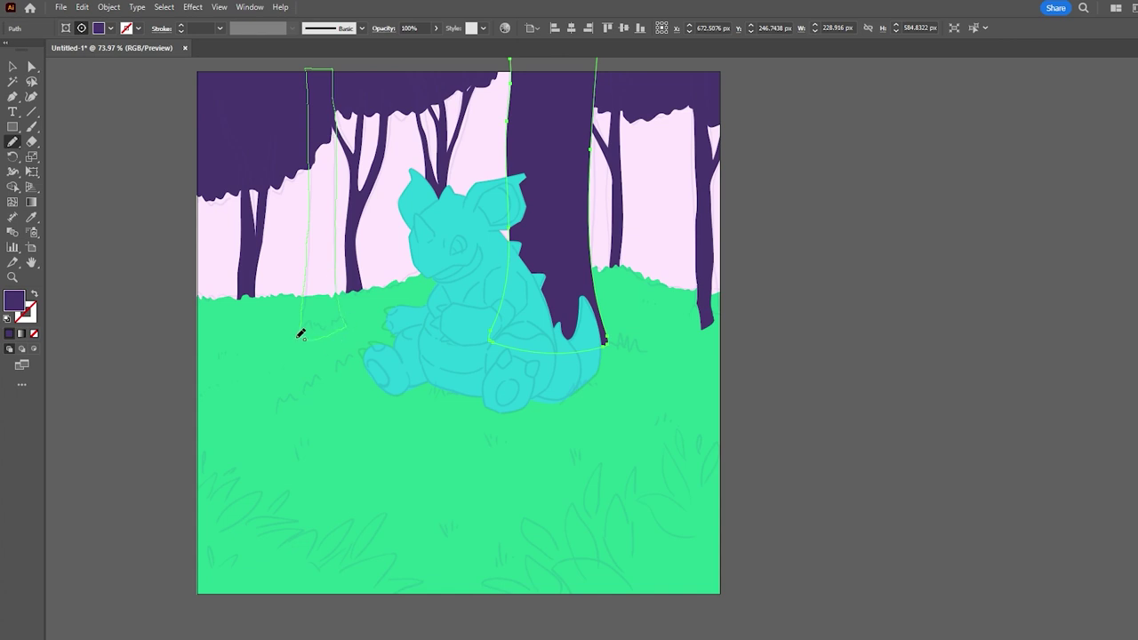
left_click_drag(300, 334, 304, 337)
scroll(1019, 208, "up", 1)
Draw left and right foreground bushes in the bottom corners and fill them dark green
left_click(211, 364, "ctrl")
left_click(160, 464, "ctrl")
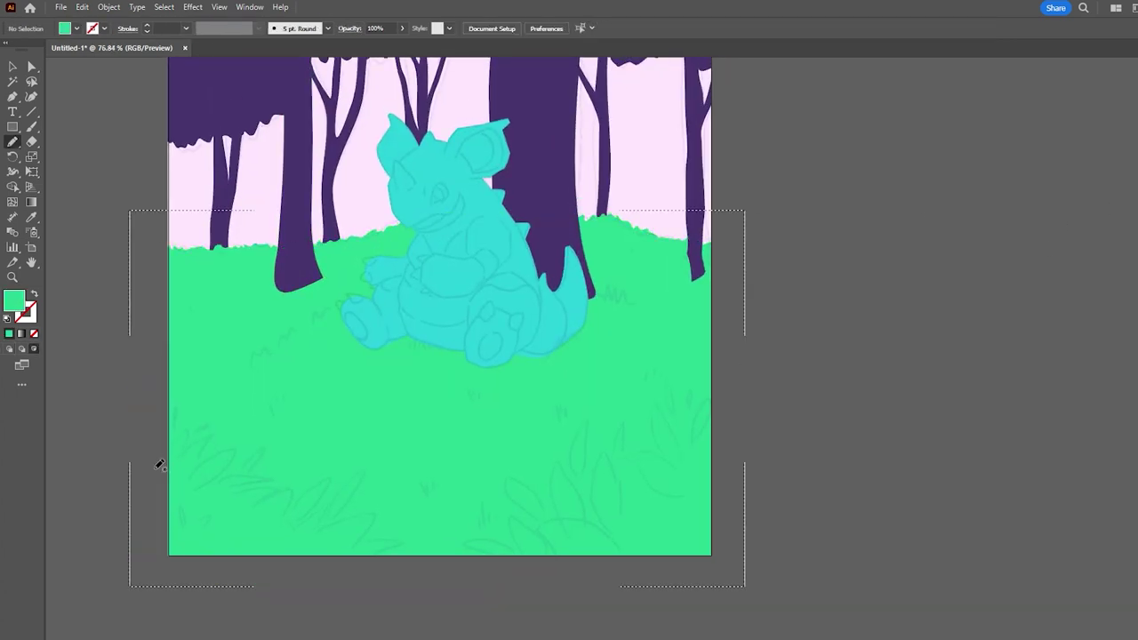
left_click_drag(355, 572, 162, 451)
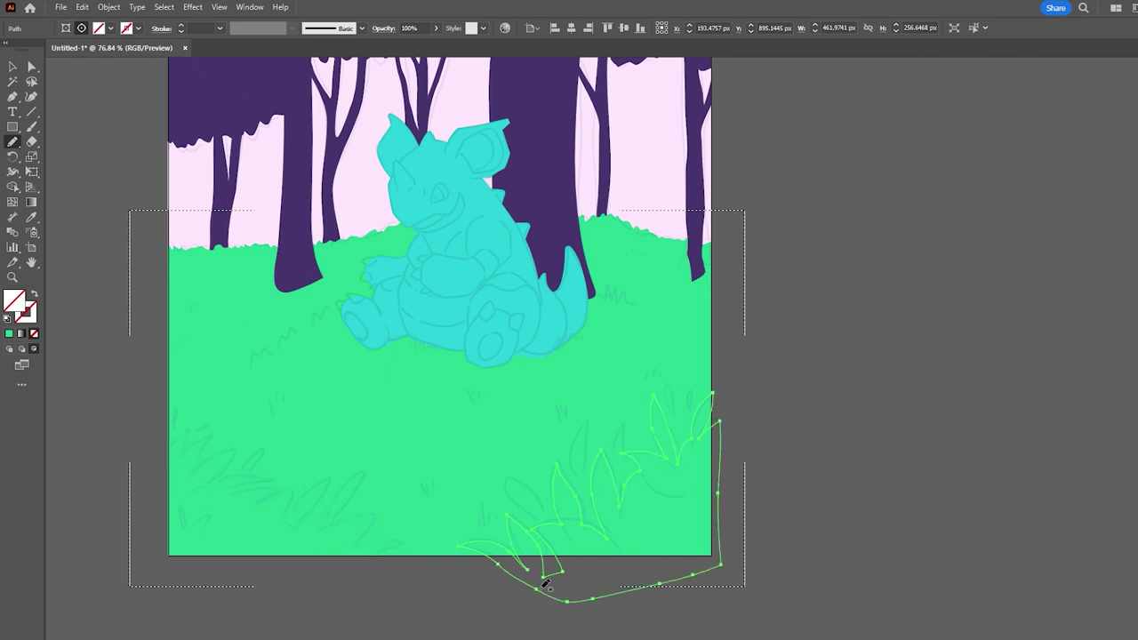
left_click_drag(500, 571, 462, 545)
key("comma")
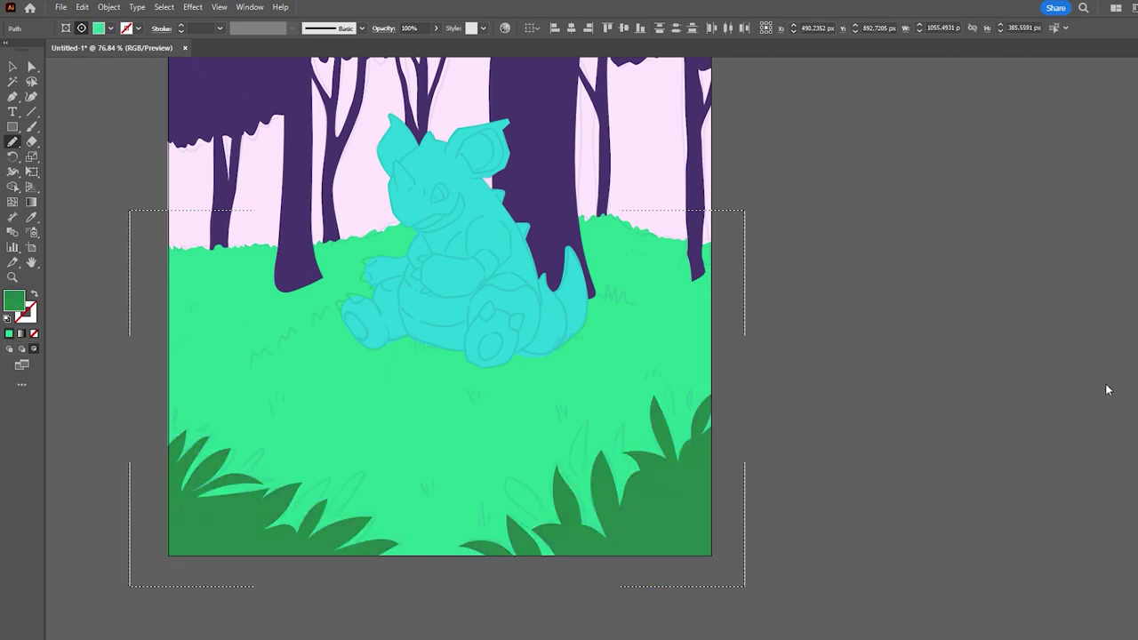
scroll(493, 437, "up", 1)
left_click(932, 148, "ctrl")
Darken the back shapes to teal and add a pale yellow oval sole on the left foot
left_click(472, 293, "ctrl")
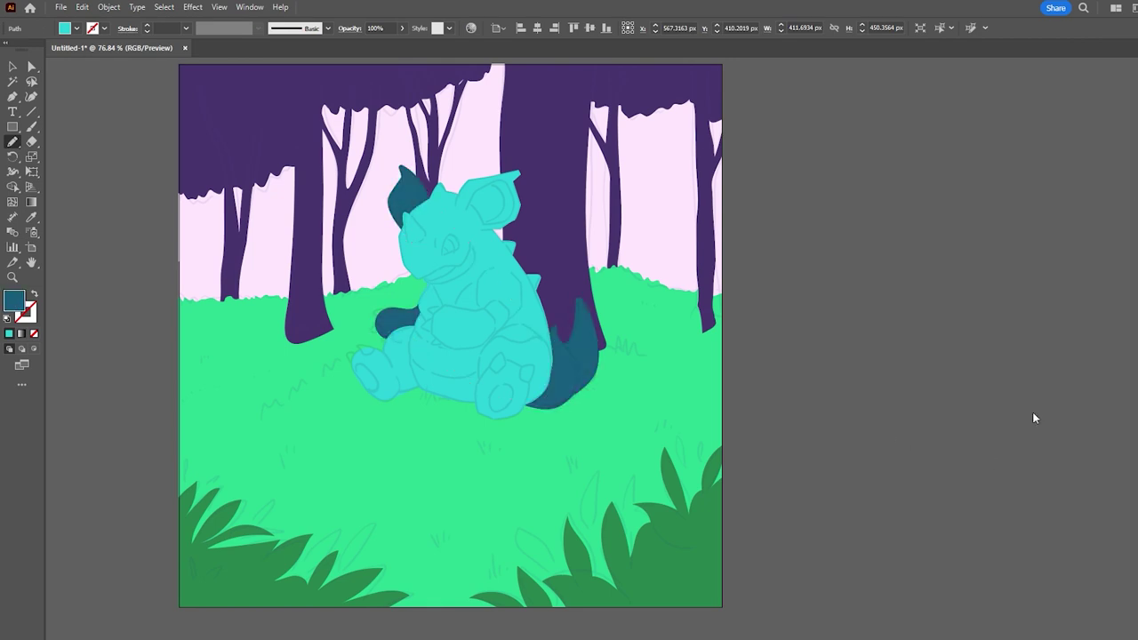
scroll(916, 191, "up", 3)
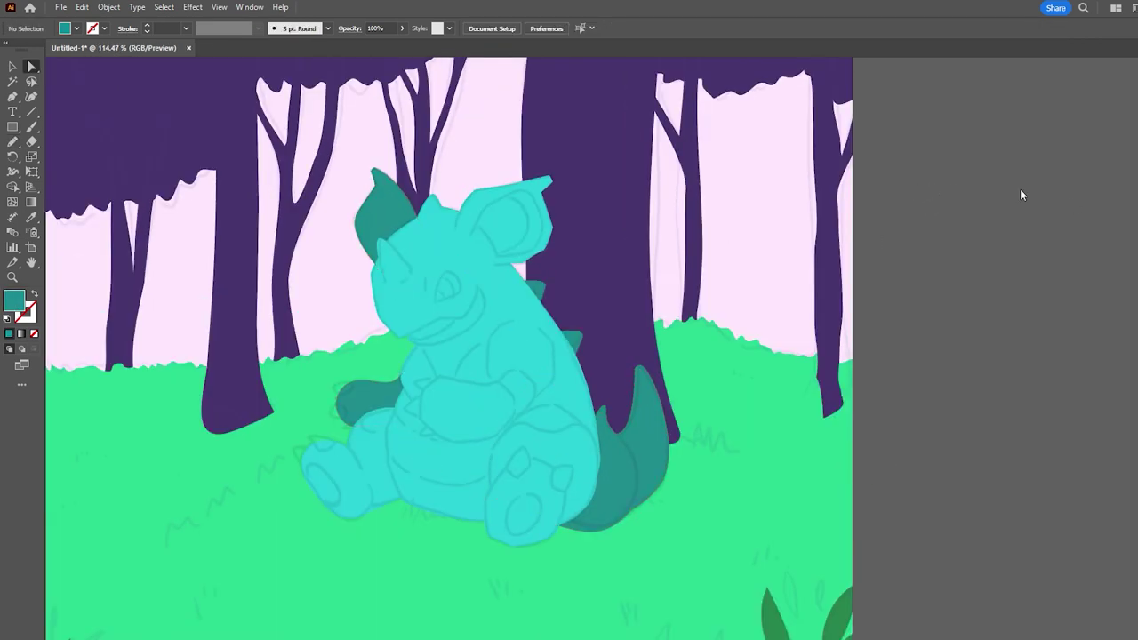
mouse_move(311, 487)
left_mouse_down()
mouse_move(327, 514)
mouse_move(318, 483)
left_mouse_up()
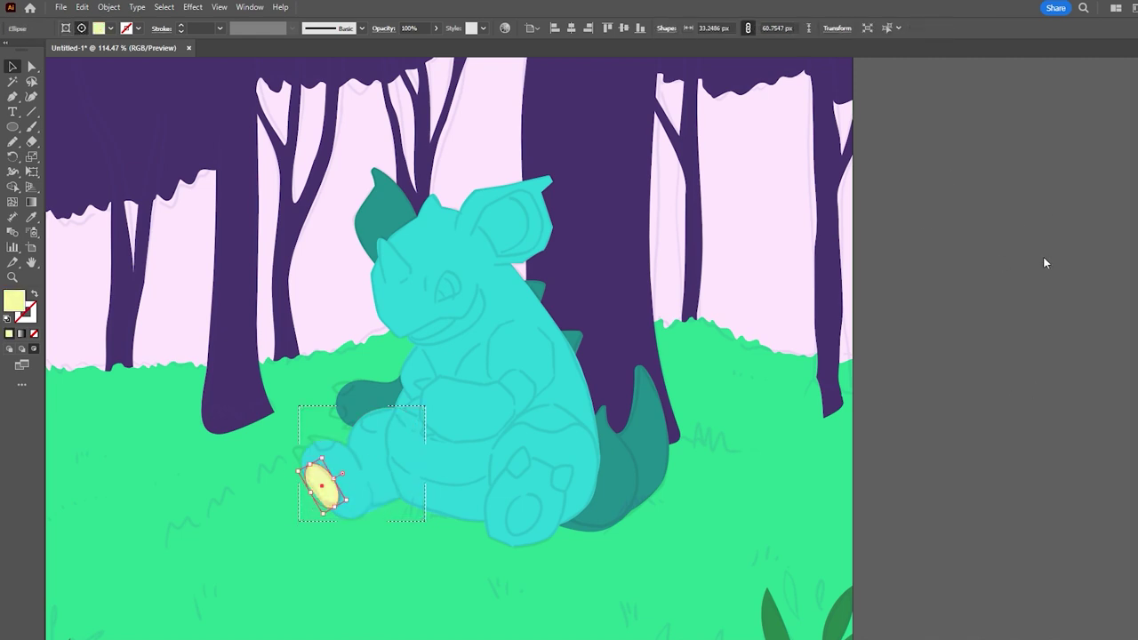
left_click(917, 170)
left_click(435, 402)
key("shift+d")
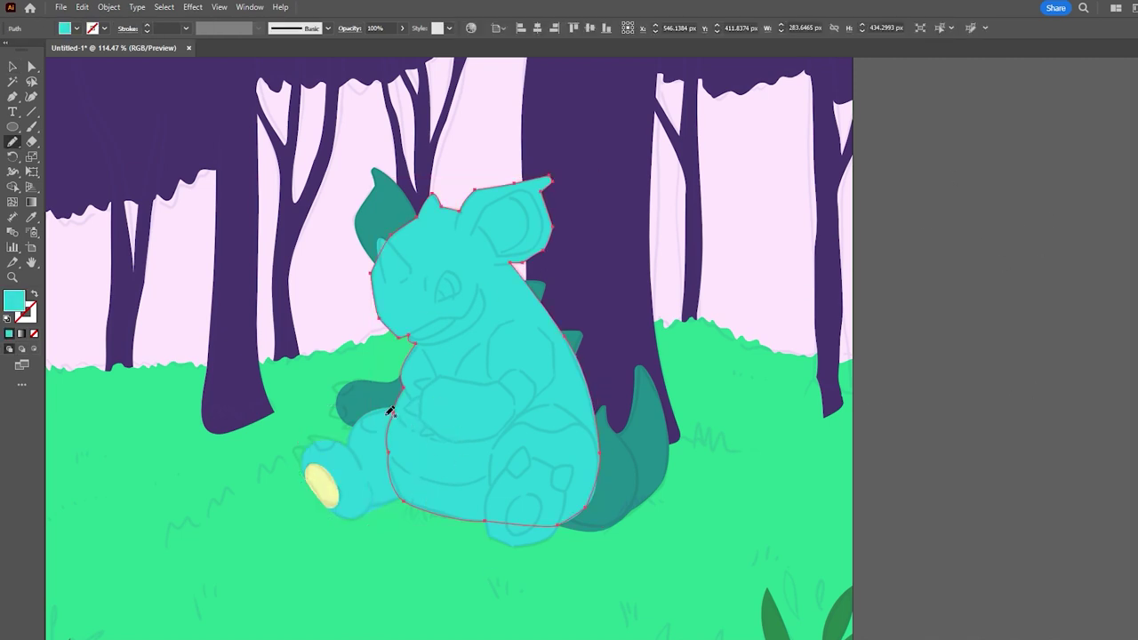
Draw the pale yellow belly, jaw crescent and chest patch, plus the arm, inside the body
key("n")
left_click_drag(391, 414, 393, 416)
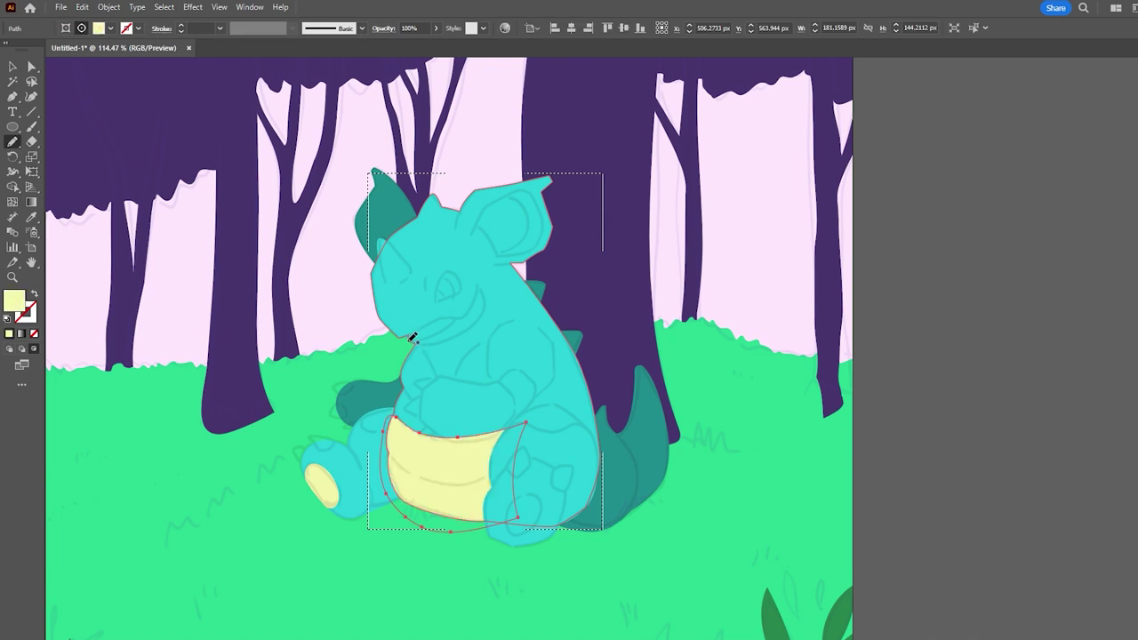
left_click_drag(409, 337, 415, 348)
left_click_drag(498, 402, 498, 400)
left_click_drag(521, 323, 494, 384)
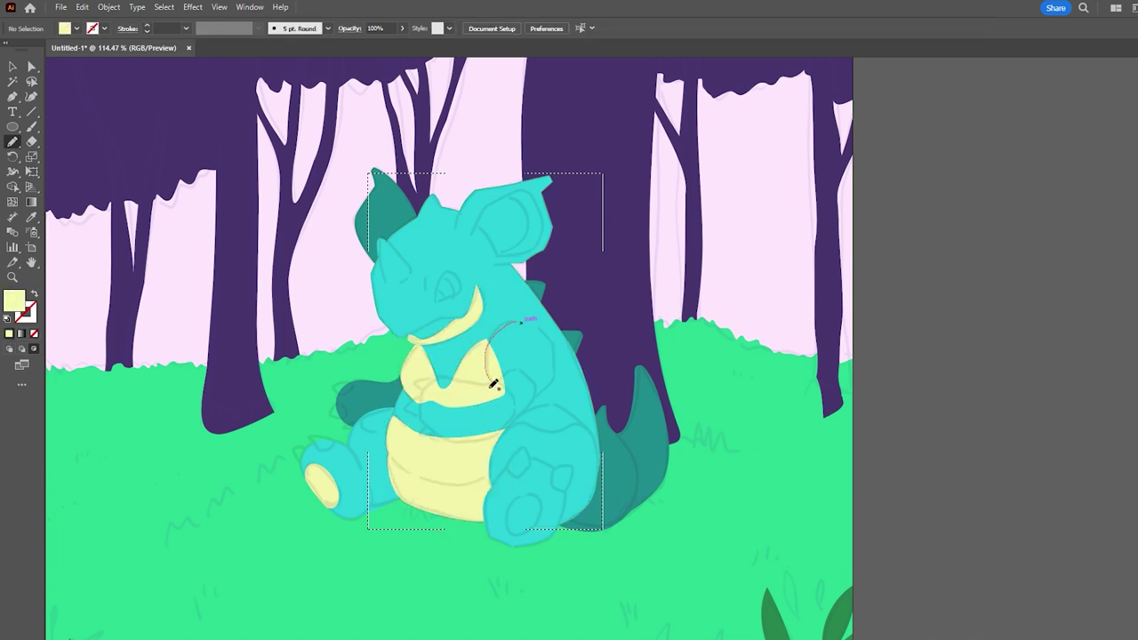
Adjust anchors on the arm outline lying over the chest
scroll(514, 366, "up", 3)
key("a")
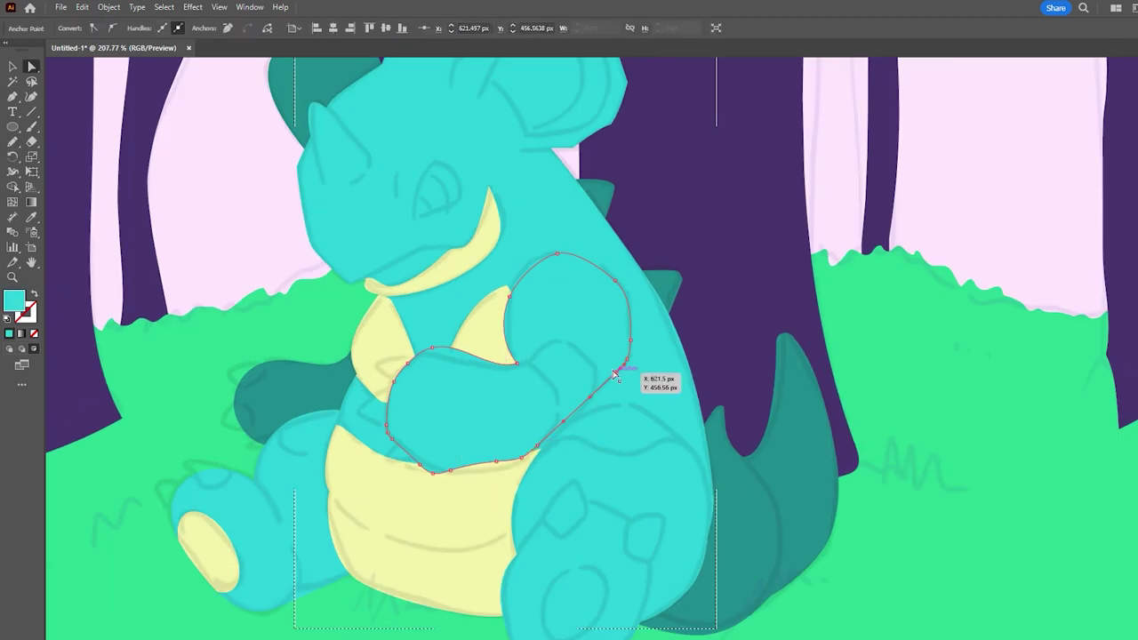
left_click(502, 331)
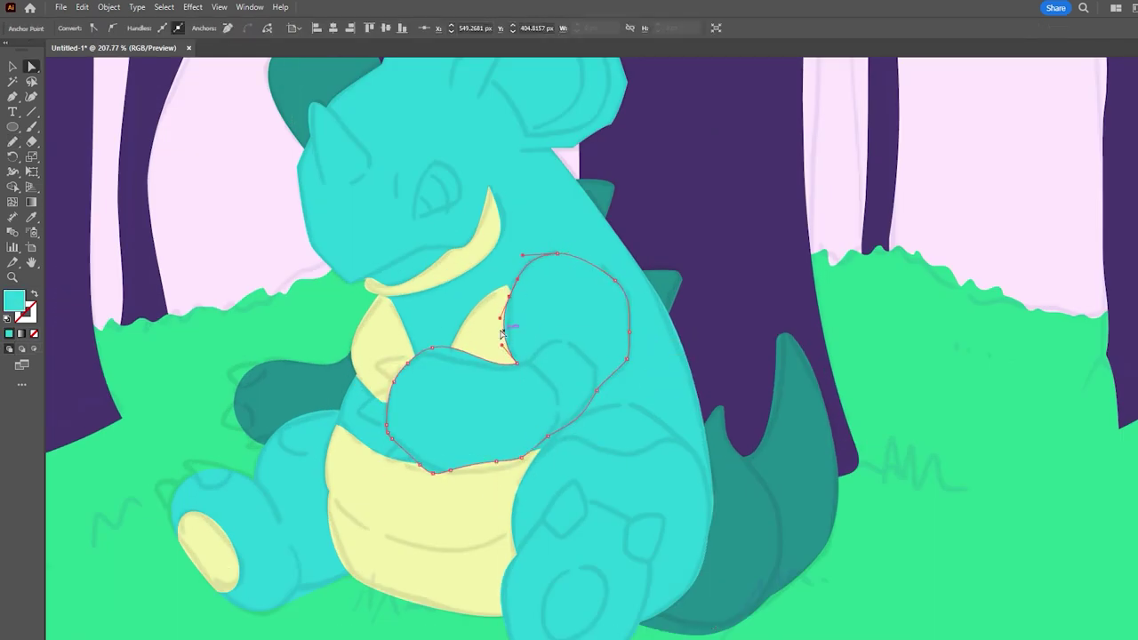
left_click(392, 382)
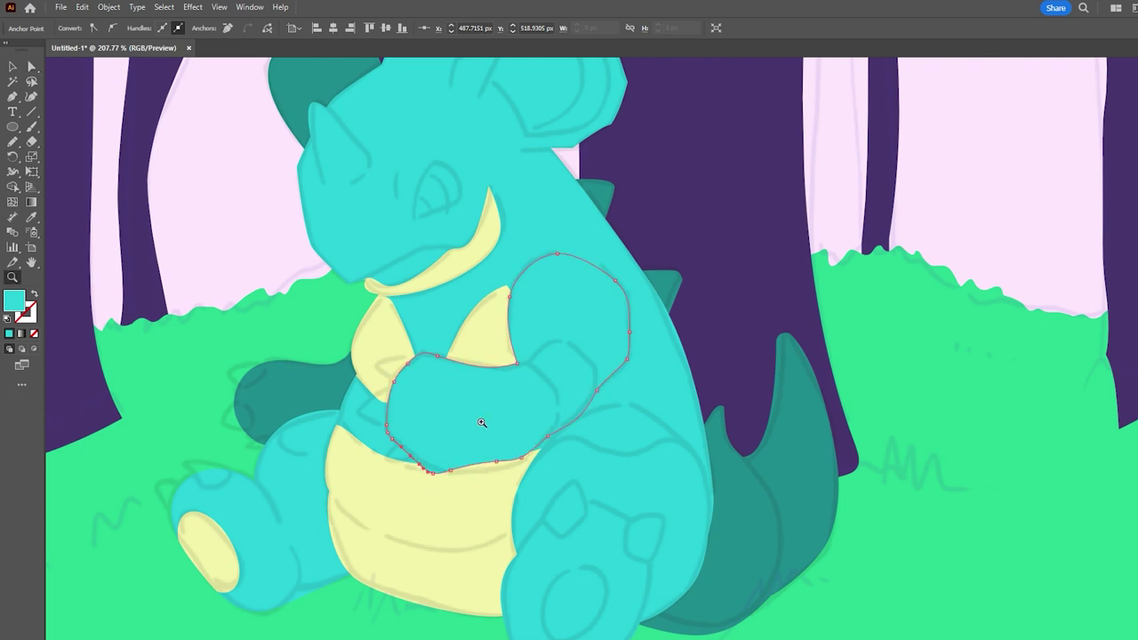
Bulge out the yellow jaw crescent's upper edge and reshape its tip
left_click_drag(481, 422, 552, 418)
left_click(360, 262)
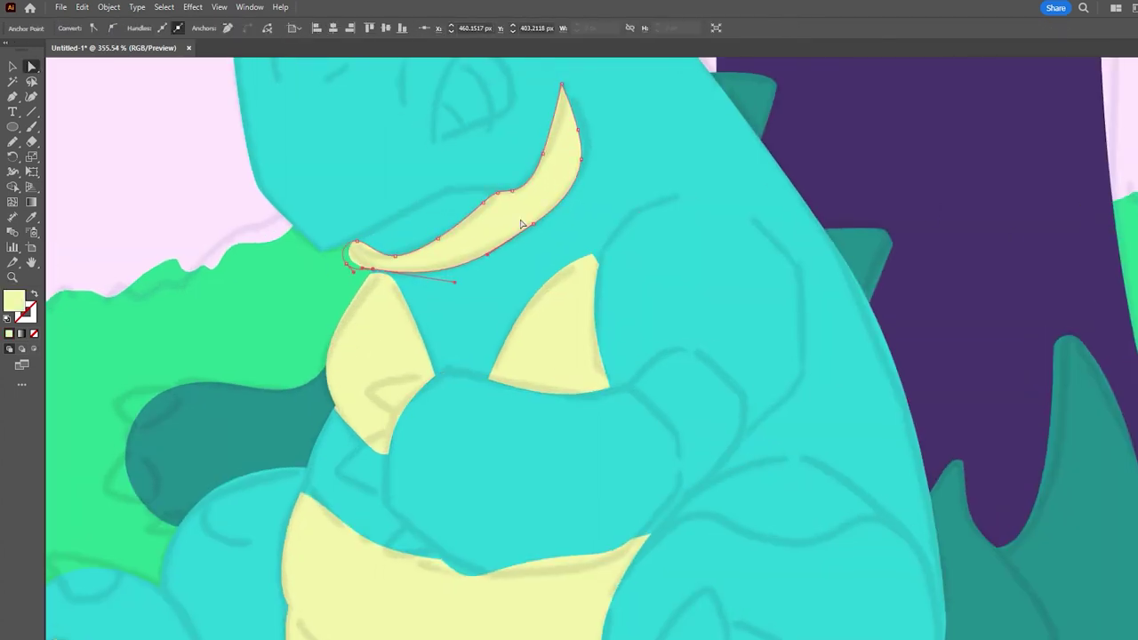
mouse_move(581, 155)
left_mouse_down()
mouse_move(590, 144)
mouse_move(548, 165)
left_mouse_up()
left_click(565, 89)
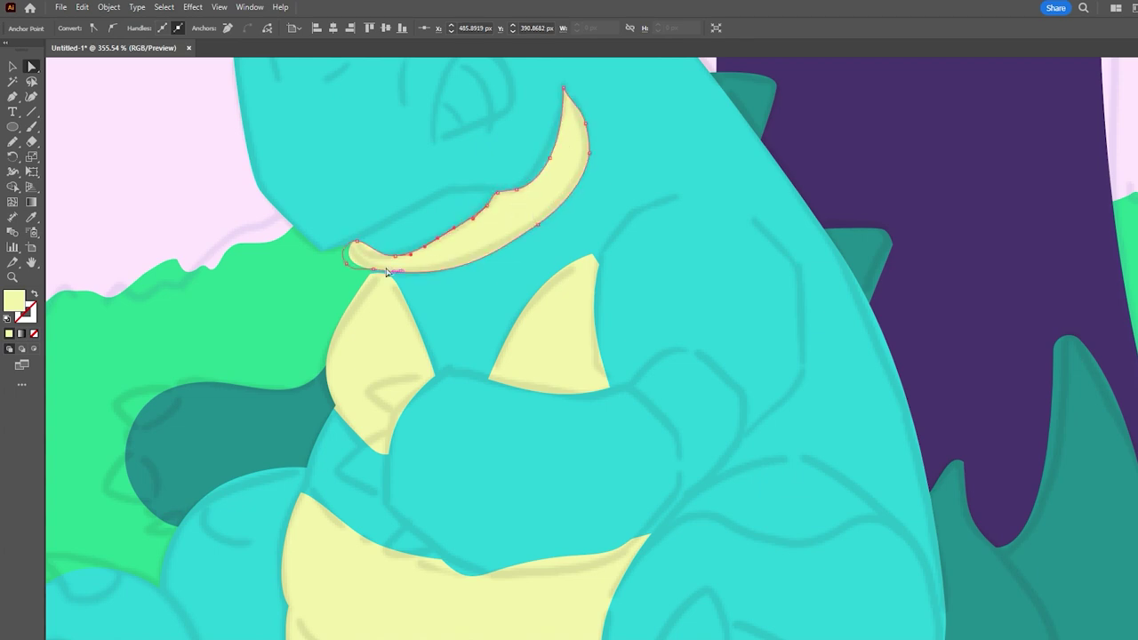
left_click_drag(348, 247, 498, 249)
left_click_drag(471, 116, 477, 113)
Select the yellow chest patches, then zoom out to review the whole creature
key("a")
scroll(470, 237, "down", 2)
left_click(513, 281)
scroll(470, 367, "down", 3)
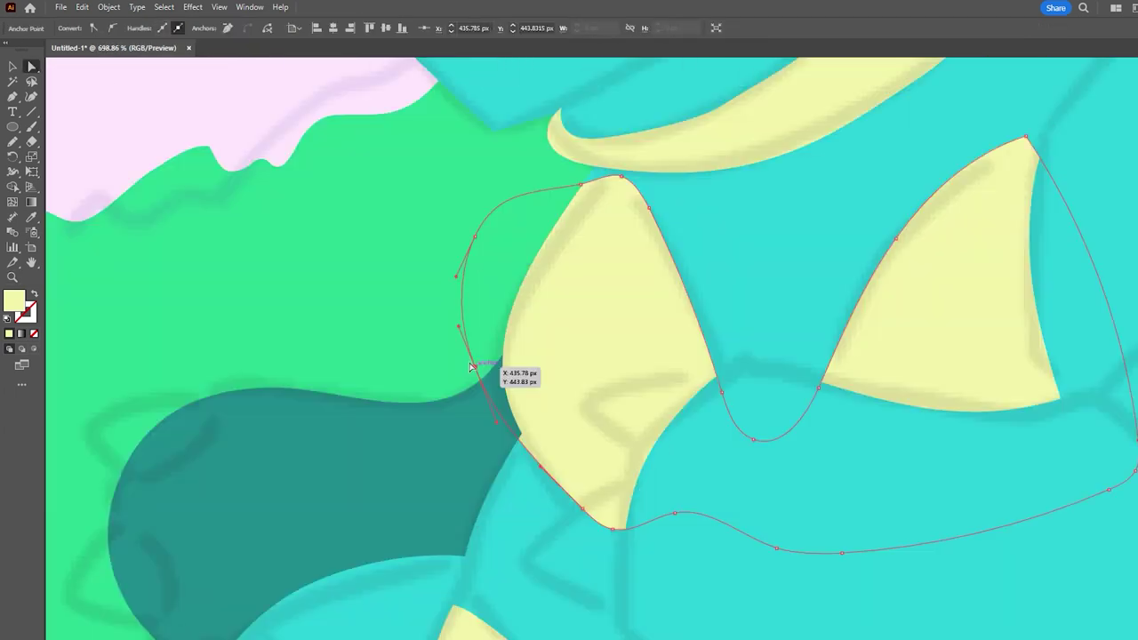
scroll(471, 368, "down", 3)
left_click(714, 157)
scroll(714, 158, "down", 5)
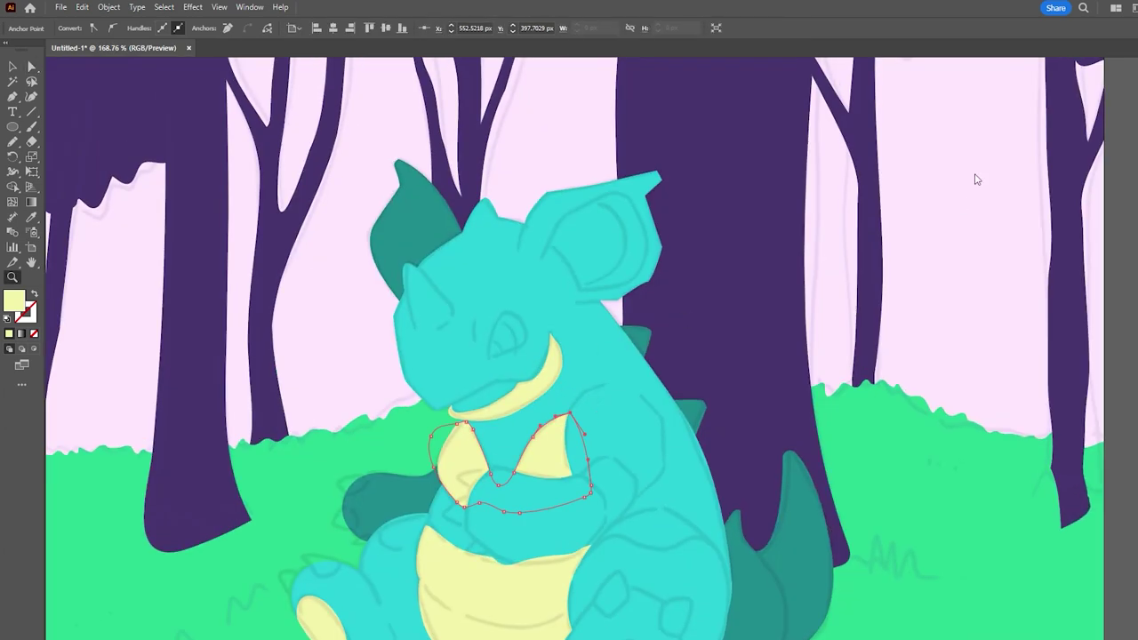
left_click(587, 245, "ctrl")
key("p")
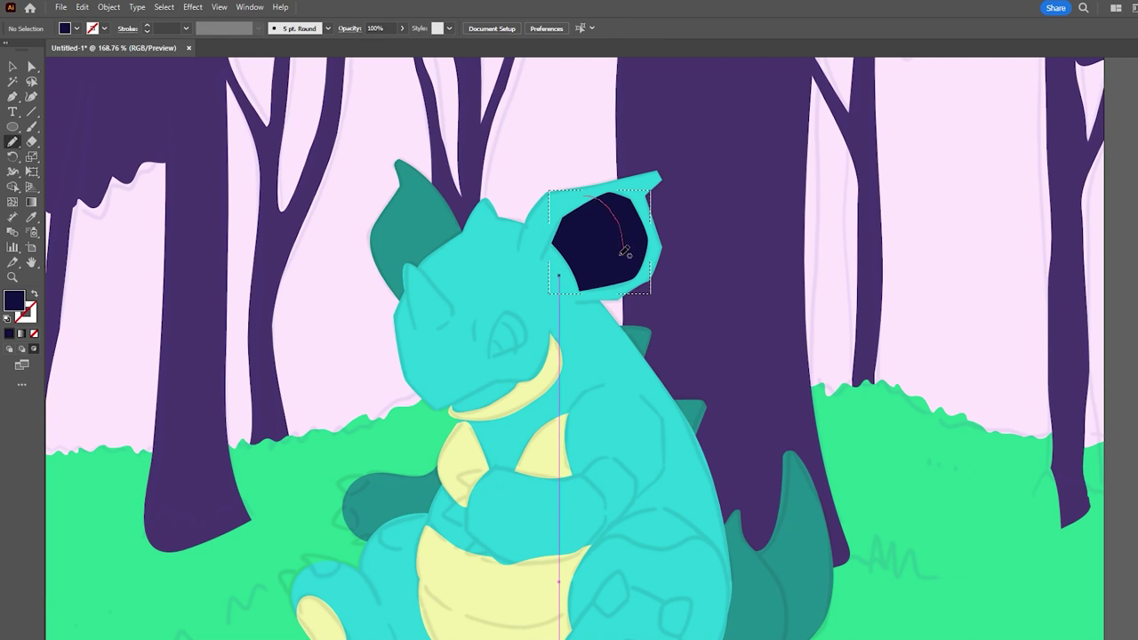
Shade the inside of the ear darker and pen the curved top of the eye outline
left_click_drag(618, 219, 592, 280)
key("ctrl+0")
scroll(415, 379, "up", 5)
key("p")
left_click(414, 376)
left_click_drag(436, 308, 454, 299)
left_click(469, 351)
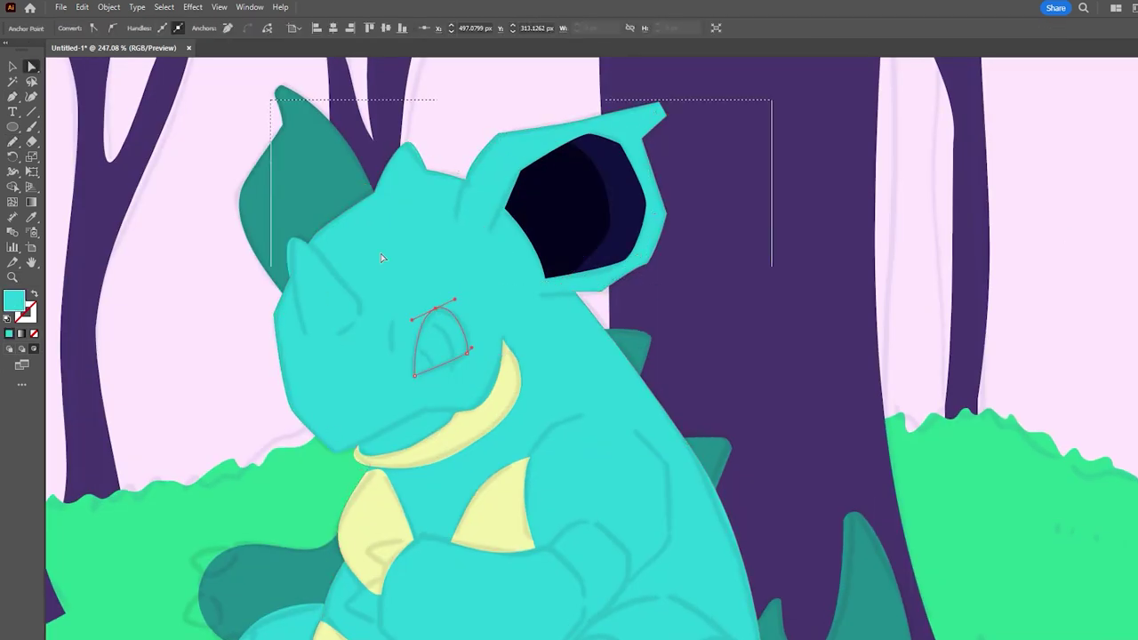
Pencil the eye's lower edge and reshape the white of the eye upward
key("n")
mouse_move(456, 363)
left_mouse_down()
mouse_move(403, 396)
mouse_move(423, 322)
mouse_move(414, 376)
left_mouse_up()
key("z")
left_click(376, 324)
key("n")
left_click_drag(459, 307, 410, 364)
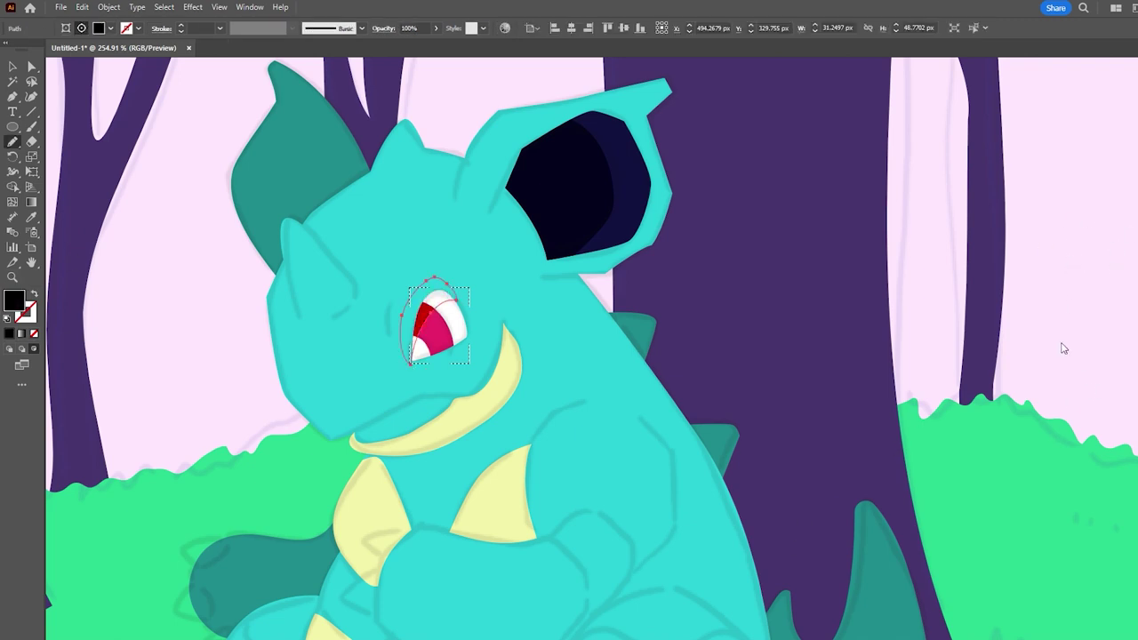
key("ctrl+shift+a")
key("z")
left_click(556, 381)
Pen a closed open-mouth shape inside the jaw and fill it with magenta
left_click(415, 401)
key("p")
left_click(465, 405)
left_click(407, 400)
left_click(362, 416)
left_click(329, 447)
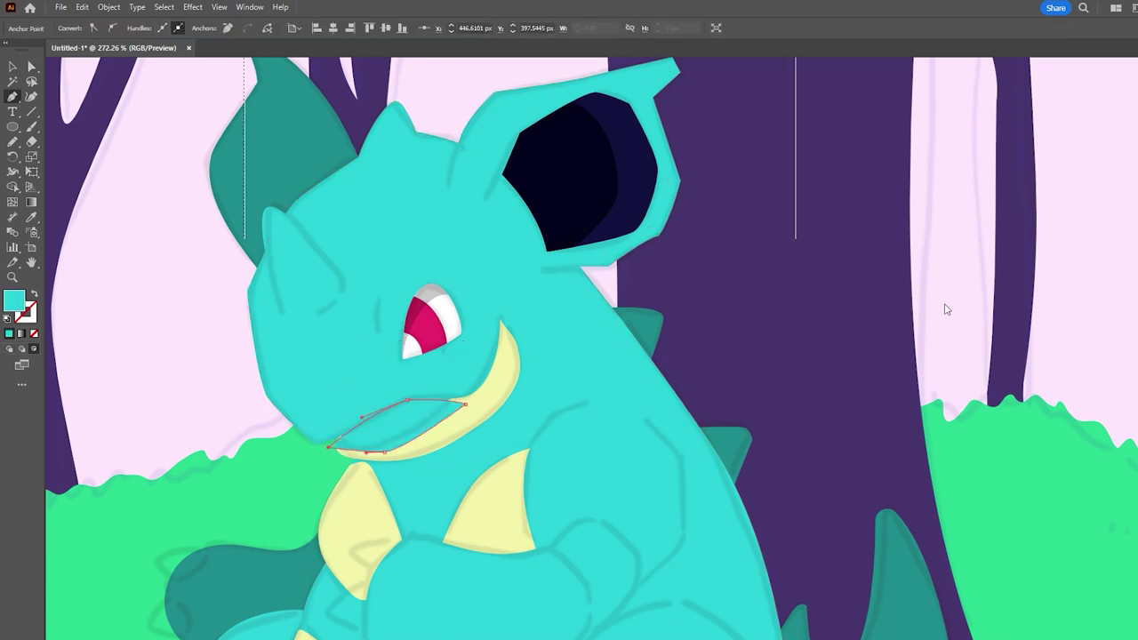
key("i")
left_click(433, 324)
Refine the mouth's left corner and lower curve with Direct Selection, then deselect
key("ctrl+plus")
key("a")
left_click_drag(140, 468, 186, 424)
left_click_drag(363, 435, 297, 460)
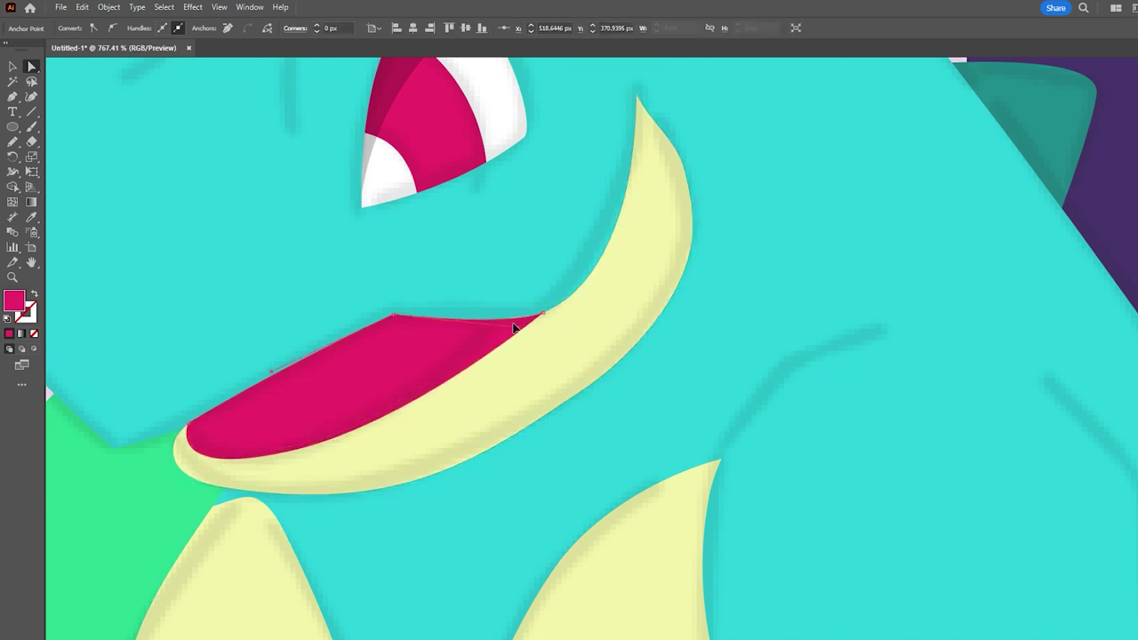
key("shift+e")
left_click_drag(381, 440, 508, 344)
key("a")
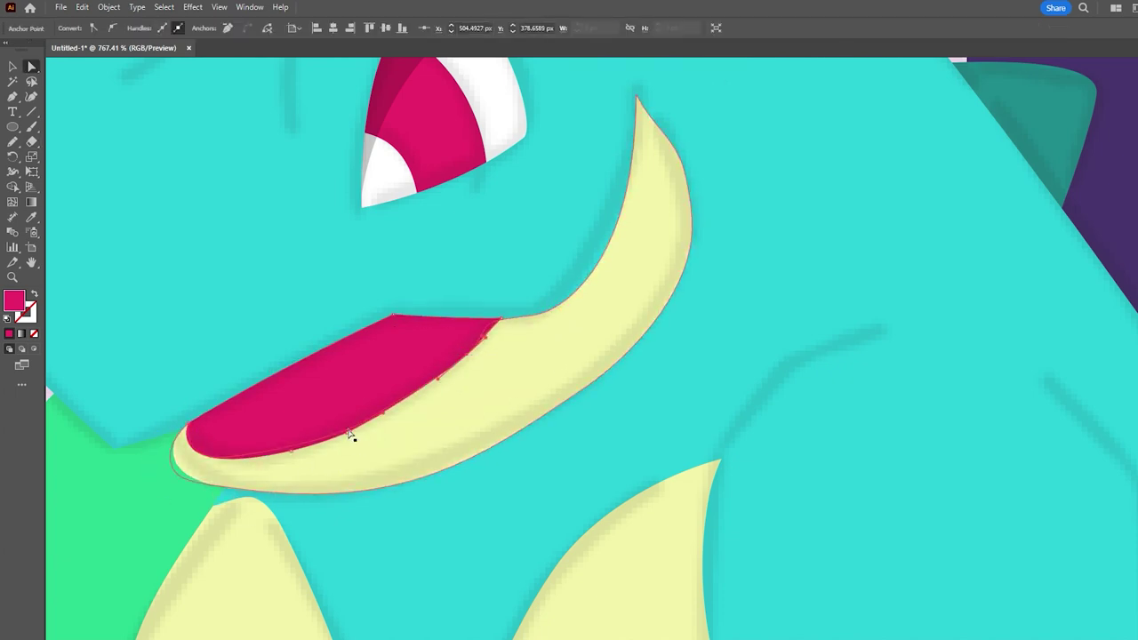
scroll(411, 414, "up", 5)
key("ctrl+shift+a")
scroll(419, 406, "down", 10)
scroll(623, 266, "down", 2)
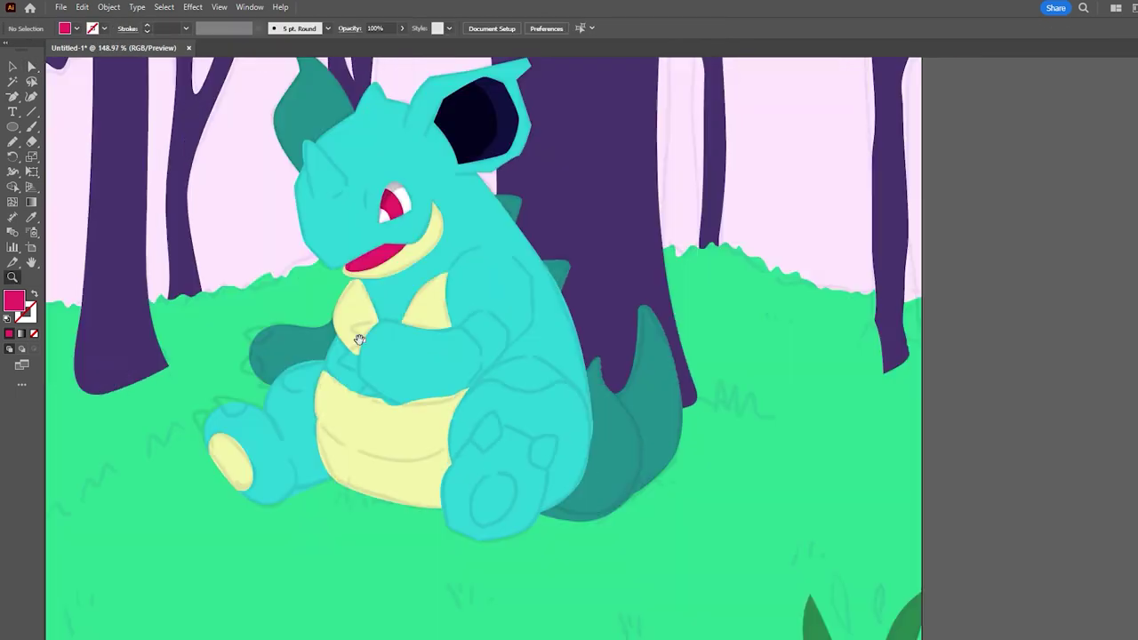
Rotate the pale yellow oval to fit the right foot's sole and pen a first white claw
left_click(480, 502)
left_click_drag(532, 470, 550, 485)
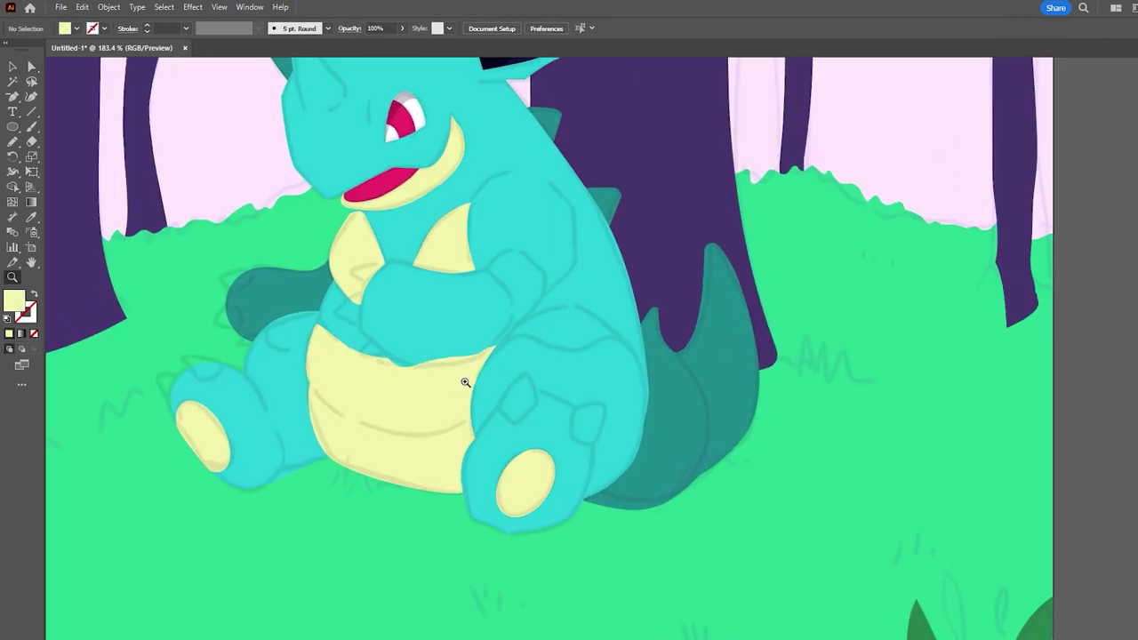
key("p")
left_click(525, 377)
left_click(504, 418)
left_click(525, 377)
left_click(600, 406)
Pen a second white claw on the right foot and one on the left foot
left_click(573, 438)
left_click(575, 411)
left_click(160, 376)
left_click(171, 398)
left_click(183, 356)
left_click(196, 381)
Pen white claws on the left hand and on the hand resting on the chest
left_click(251, 338)
left_click(218, 316)
left_click(222, 283)
left_click(255, 277)
left_click(351, 271)
left_click(385, 264)
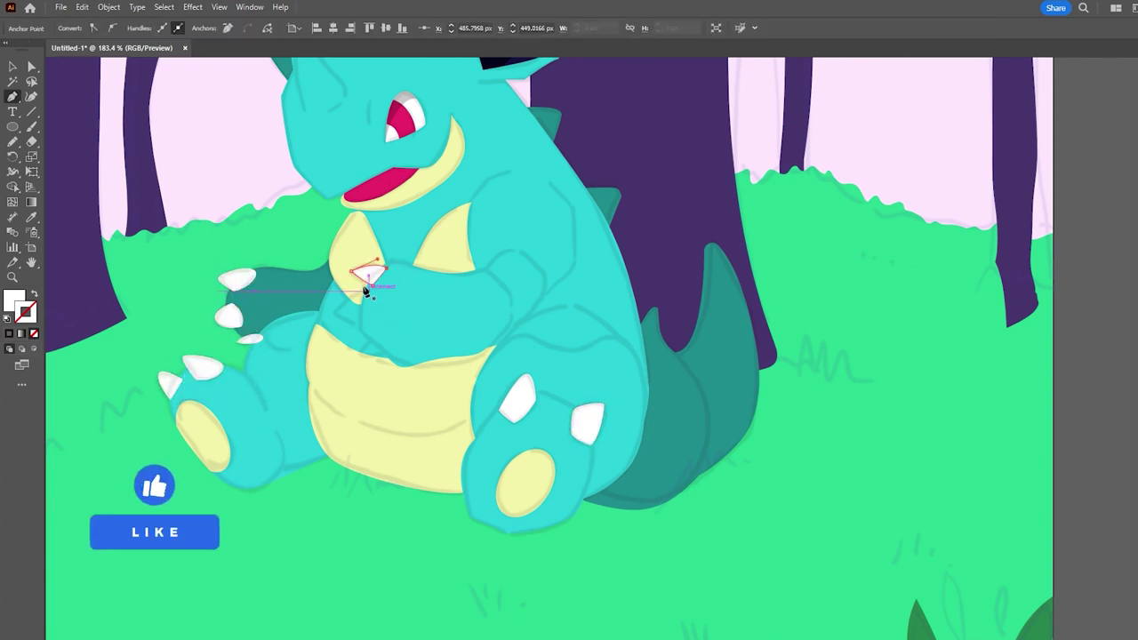
left_click(366, 289)
scroll(994, 267, "down", 3)
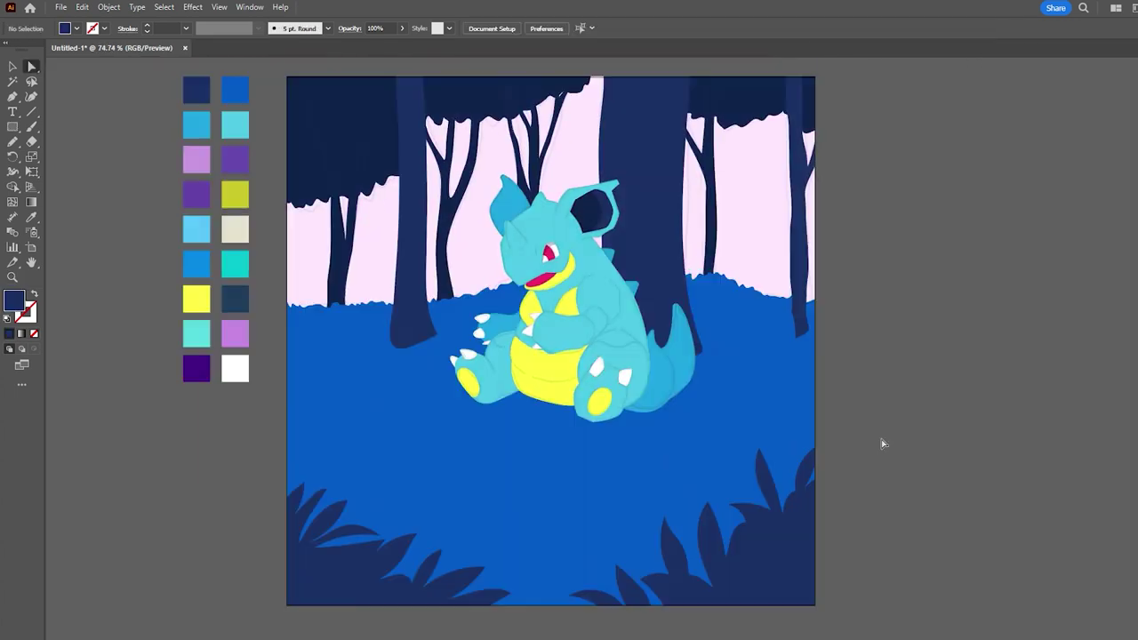
Pencil four extra leaves into the lower-left, left, lower and lower-right bushes
scroll(368, 503, "up", 3)
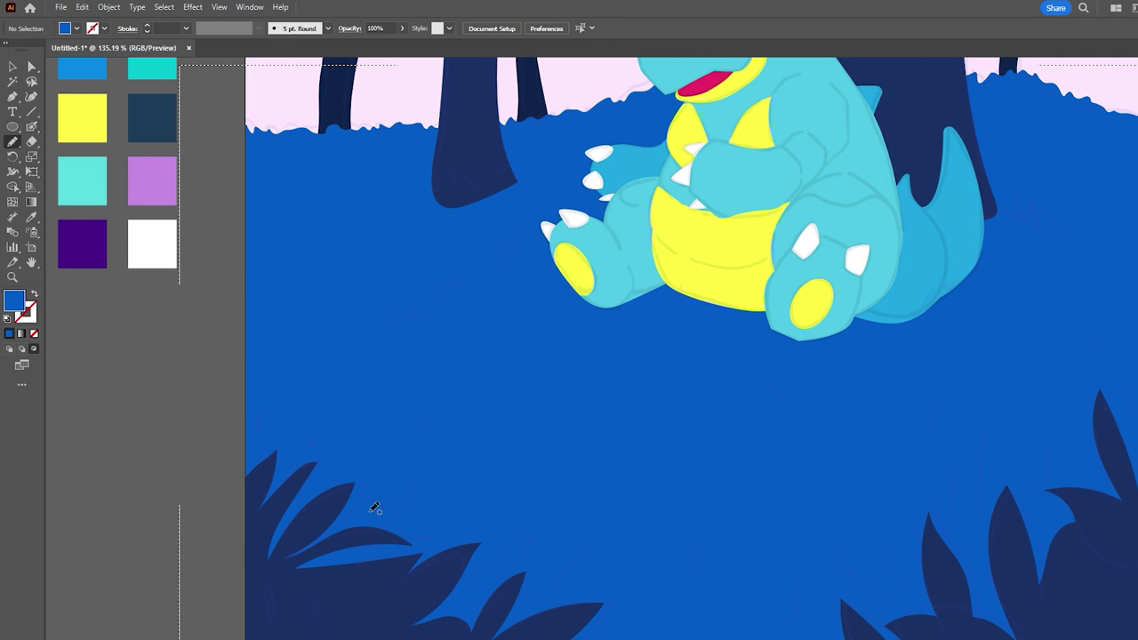
left_click_drag(354, 514, 391, 483)
left_click_drag(290, 466, 300, 450)
left_click_drag(432, 535, 455, 527)
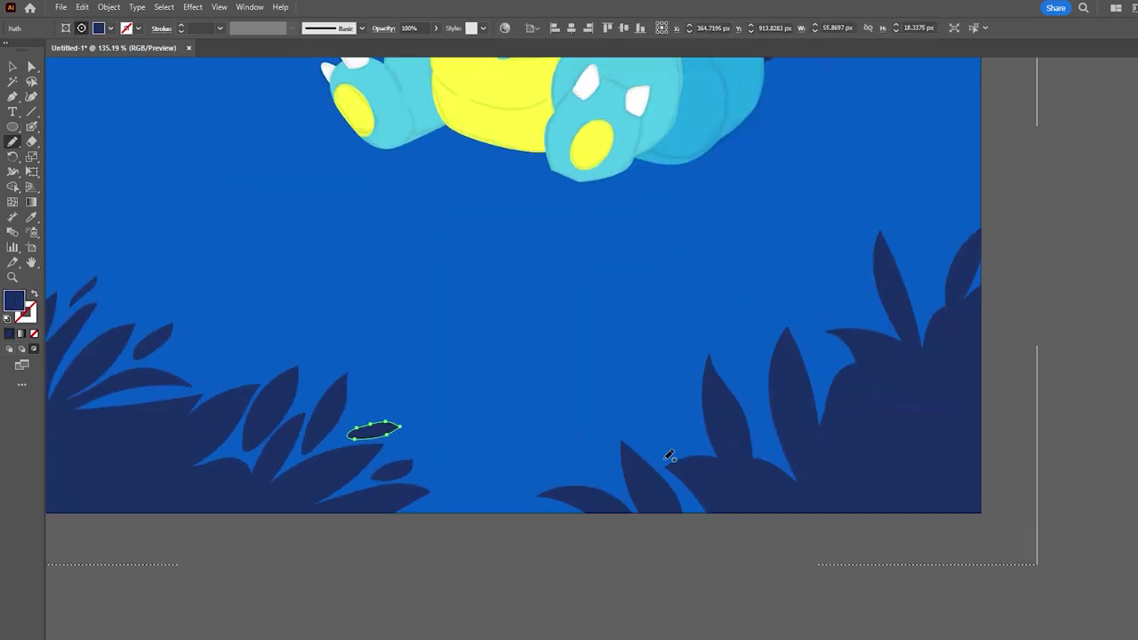
left_click_drag(668, 457, 681, 445)
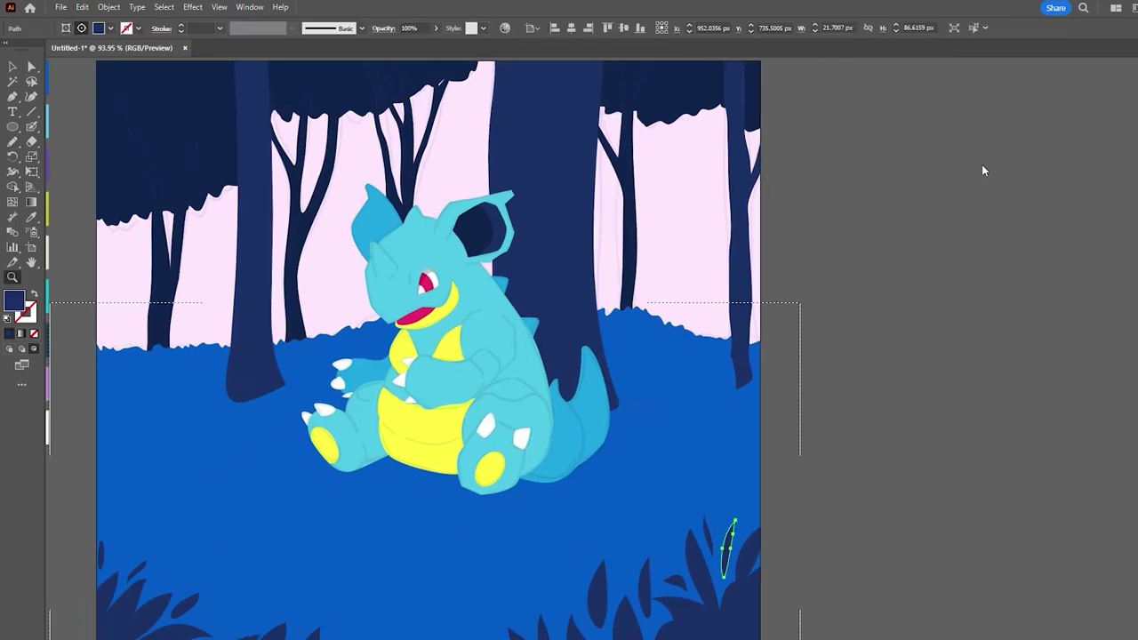
Draw a closed lighter-blue clearing with a jagged grassy top around the creature
key("n")
left_click_drag(395, 474, 427, 464)
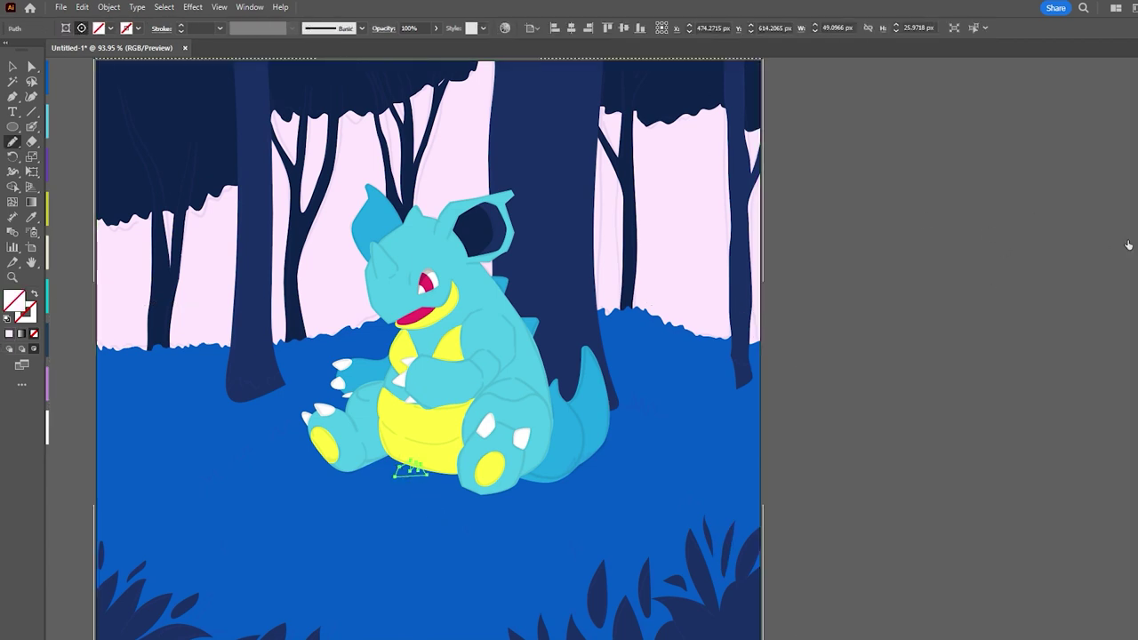
left_click_drag(537, 427, 464, 425)
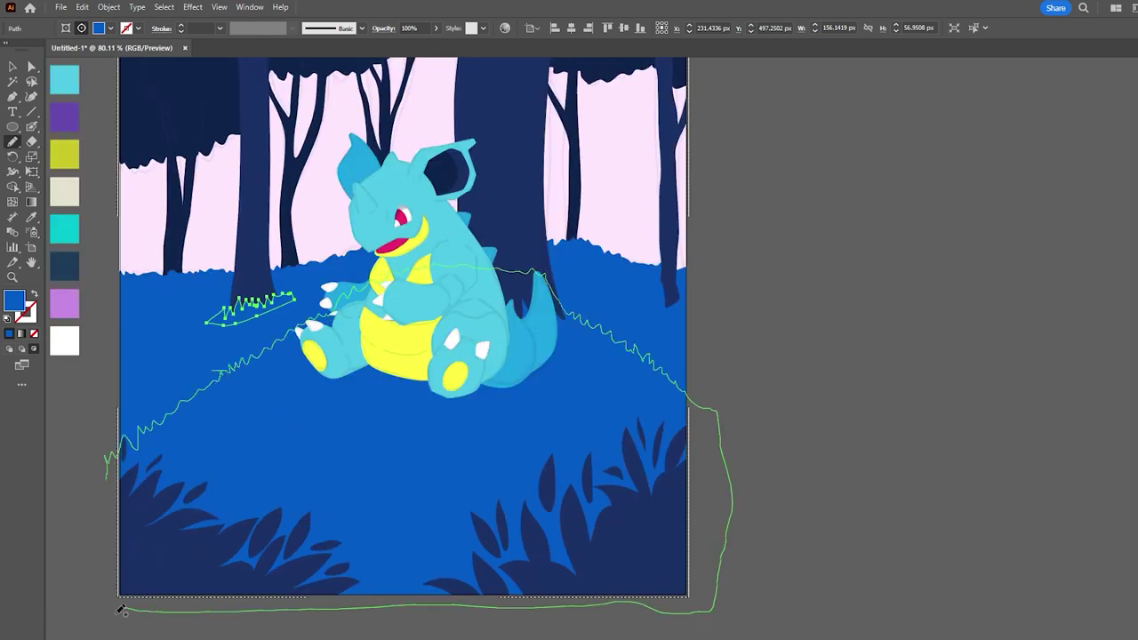
left_click_drag(628, 343, 107, 458)
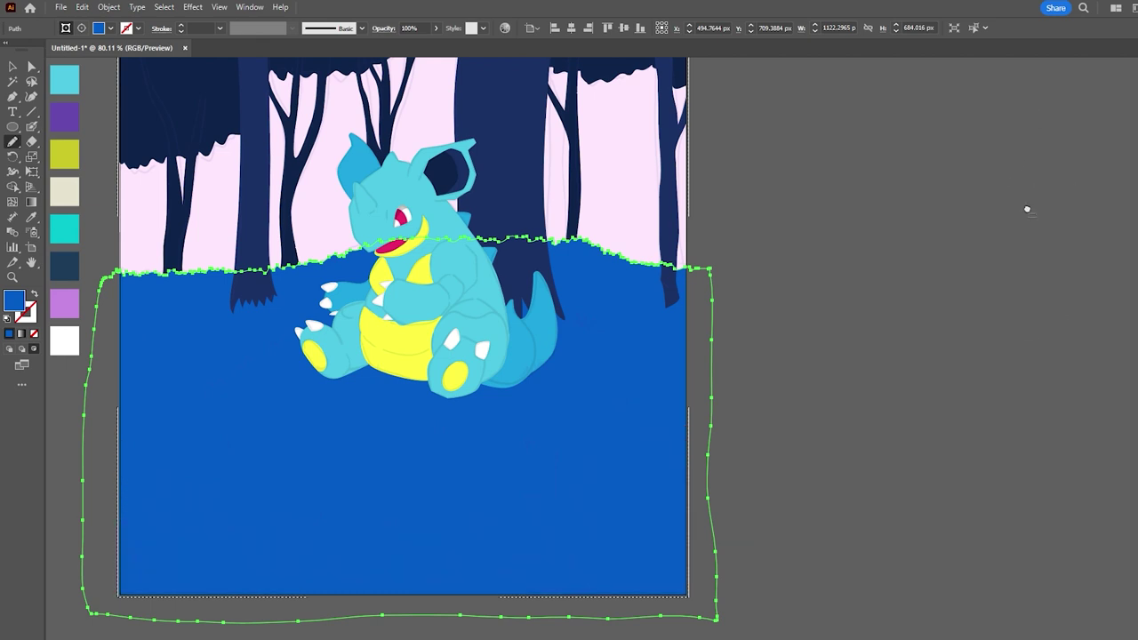
left_click(960, 433)
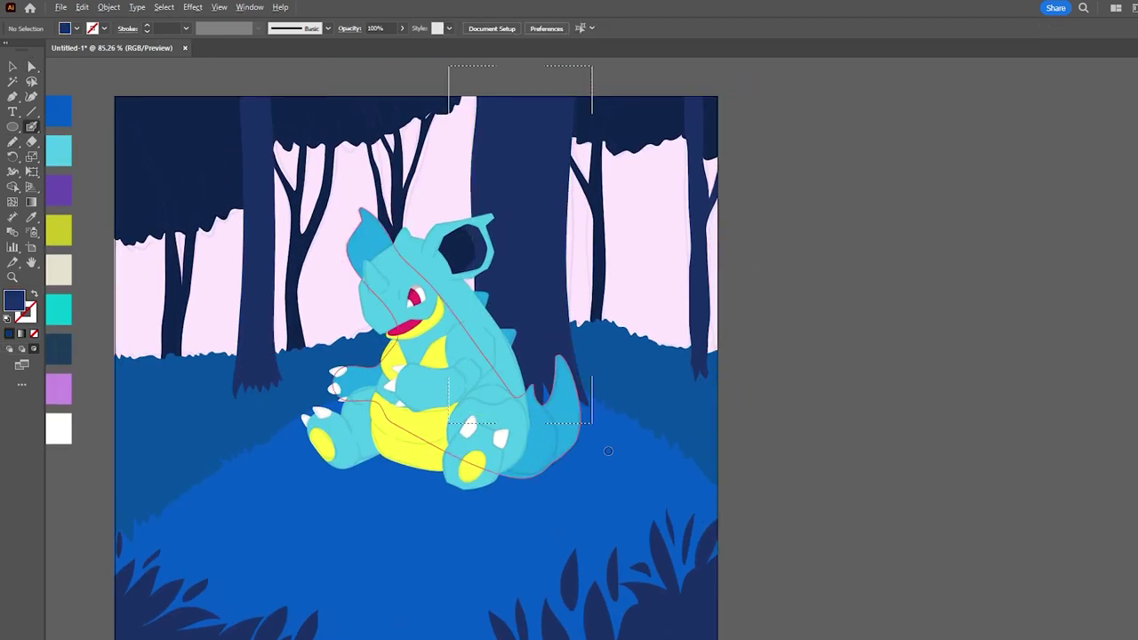
Paint seven vertical light-blue bark streaks down the large tree trunk, then deselect
key("shift+x")
mouse_move(483, 104)
left_mouse_down()
mouse_move(478, 213)
mouse_move(490, 293)
mouse_move(495, 151)
left_mouse_up()
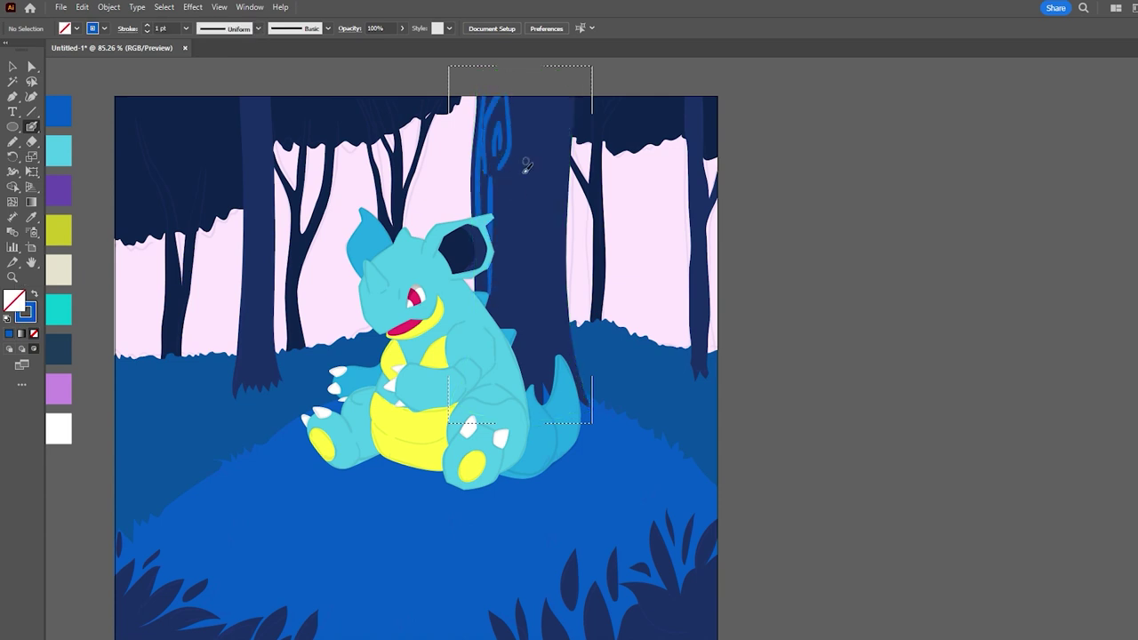
mouse_move(504, 211)
left_mouse_down()
mouse_move(516, 110)
mouse_move(533, 276)
left_mouse_up()
left_click_drag(558, 88, 559, 223)
left_click_drag(551, 142, 551, 294)
left_click_drag(524, 96, 519, 365)
left_click_drag(531, 218, 537, 331)
left_click_drag(539, 239, 549, 402)
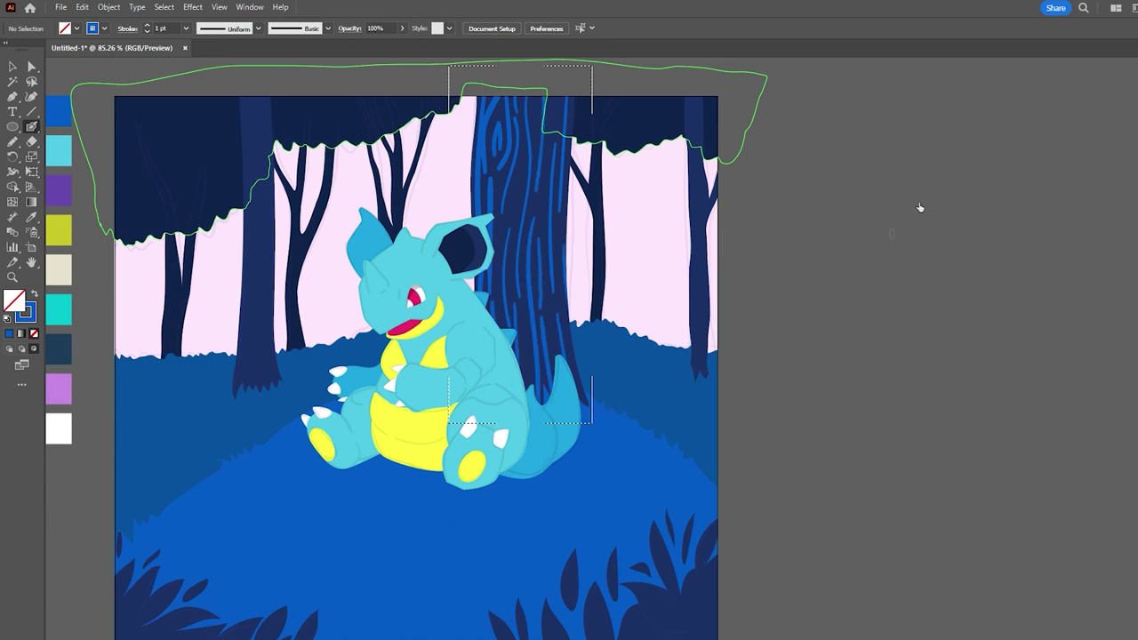
key("ctrl+a")
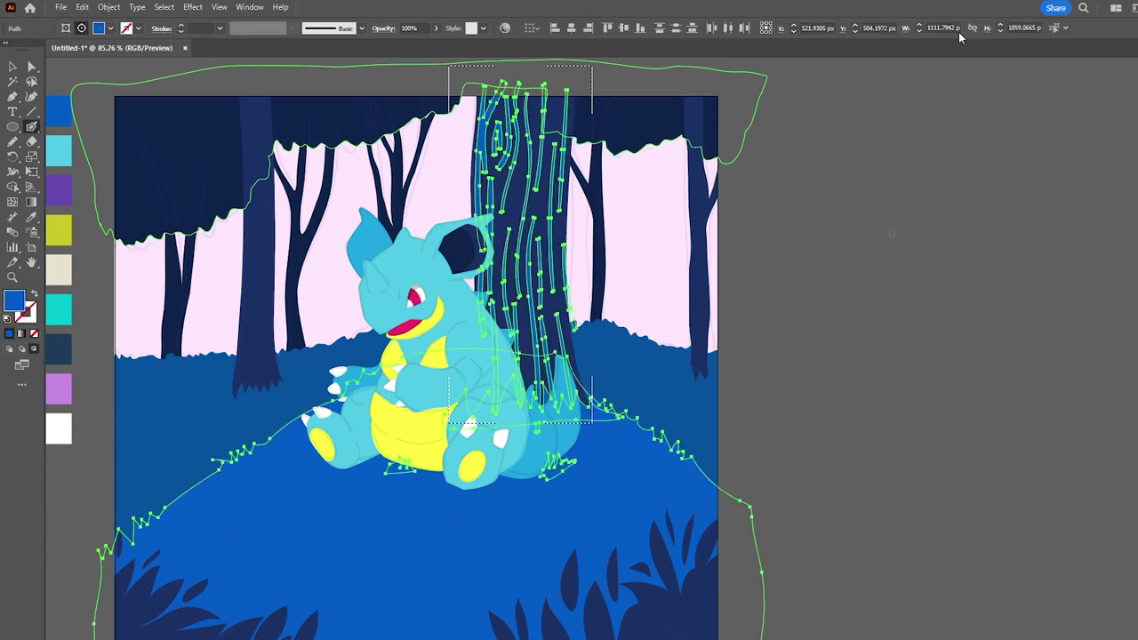
key("a")
scroll(840, 357, "up", 2)
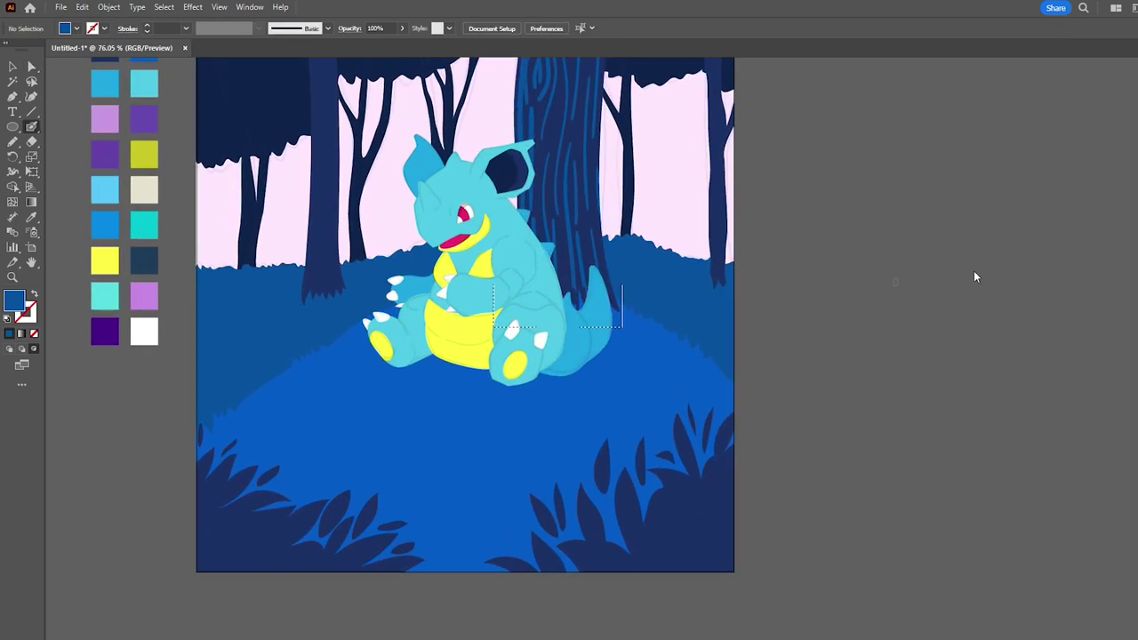
Enter the clipped hill group and select every shape sharing the dark navy fill
key("shift+x")
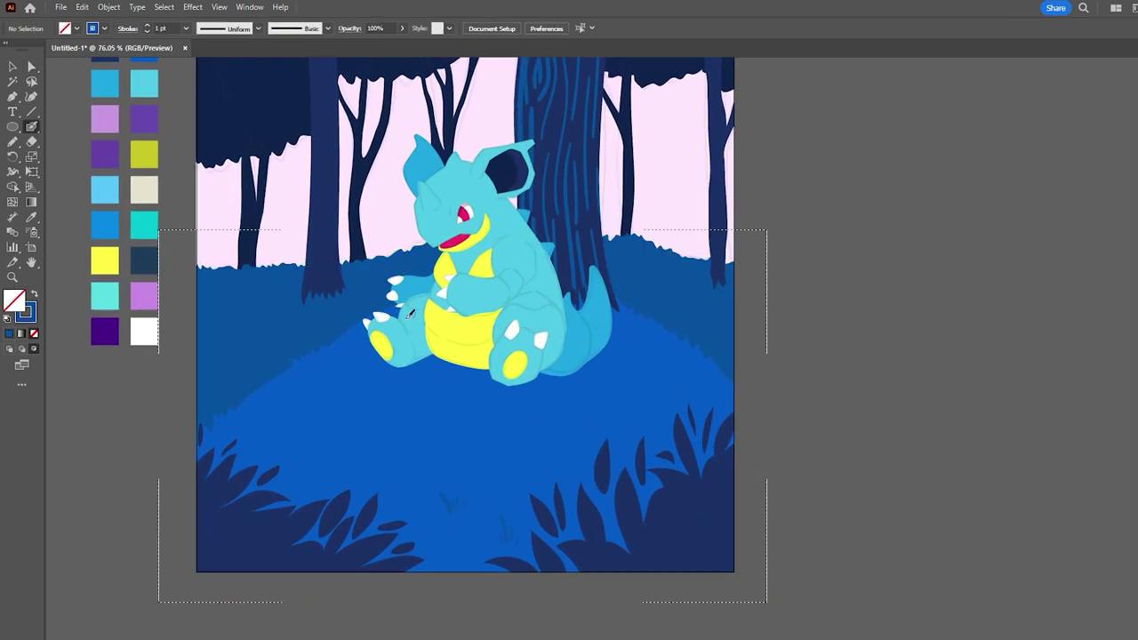
double_click(620, 365)
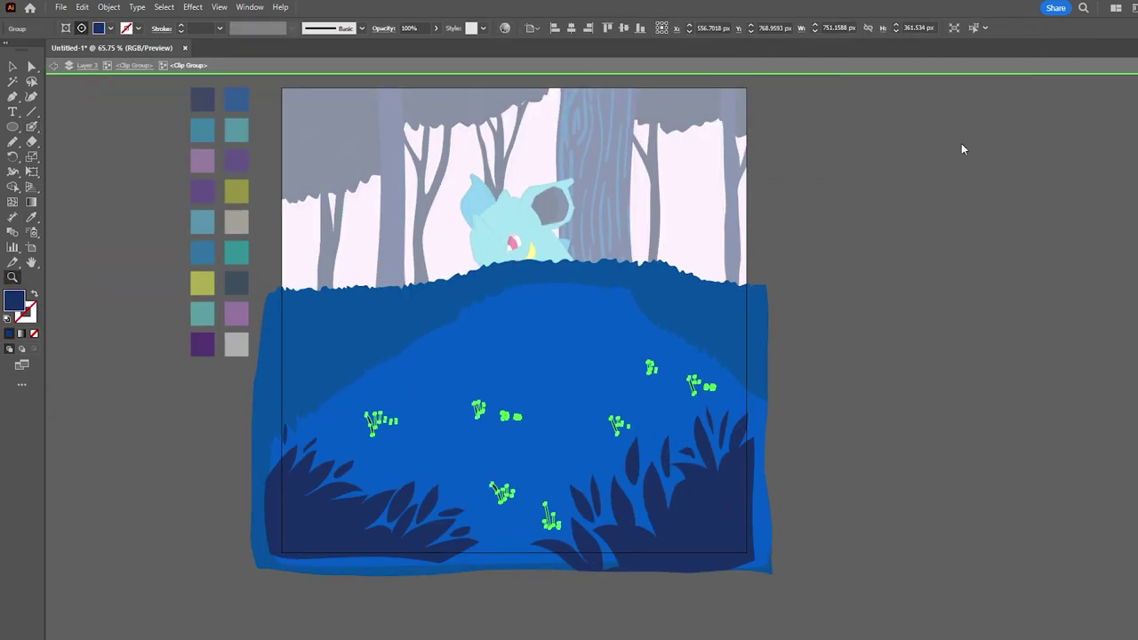
key("shift+x")
key("shift+x")
key("shift+x")
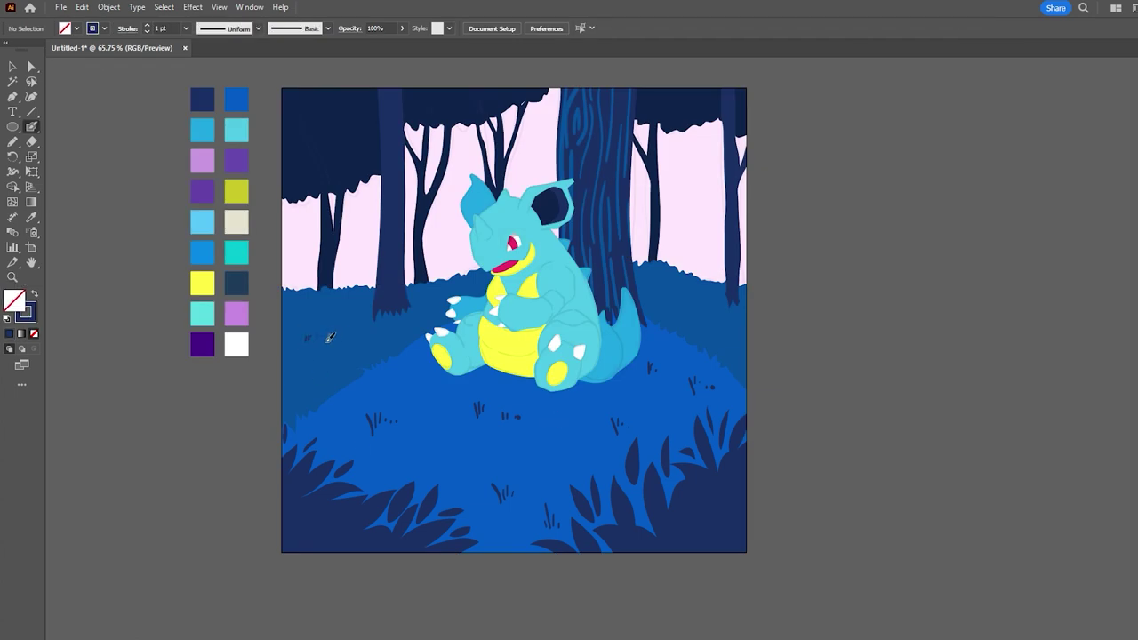
left_click(424, 324)
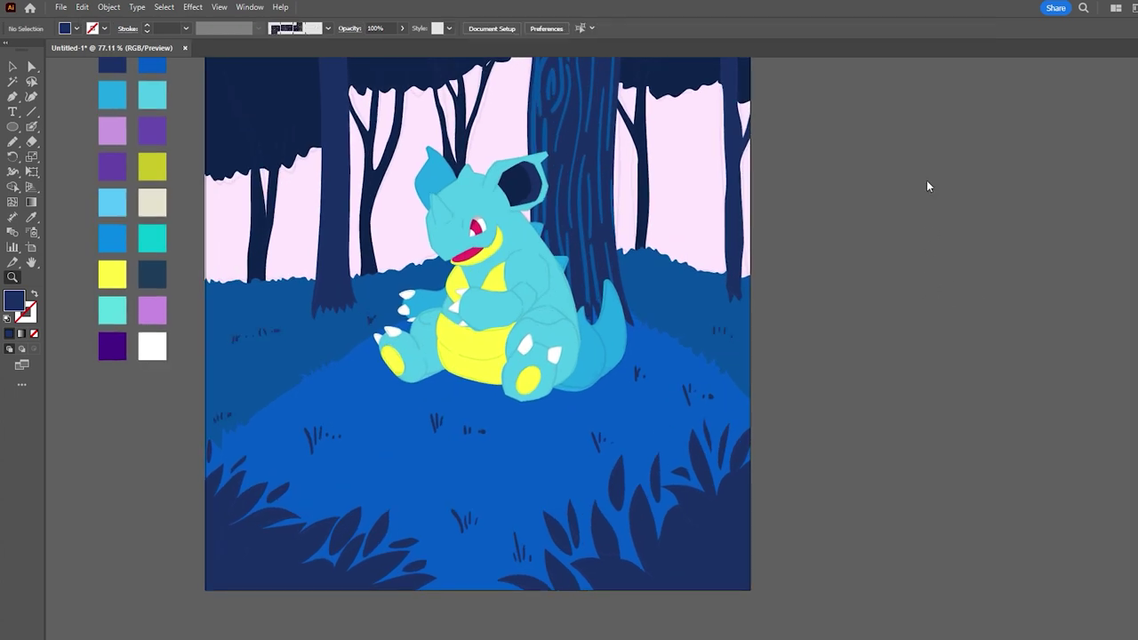
Paint a dark navy shadow beneath the creature's feet with the Blob Brush
key("shift+x")
mouse_move(371, 366)
left_mouse_down()
mouse_move(457, 330)
mouse_move(498, 391)
mouse_move(616, 384)
left_mouse_up()
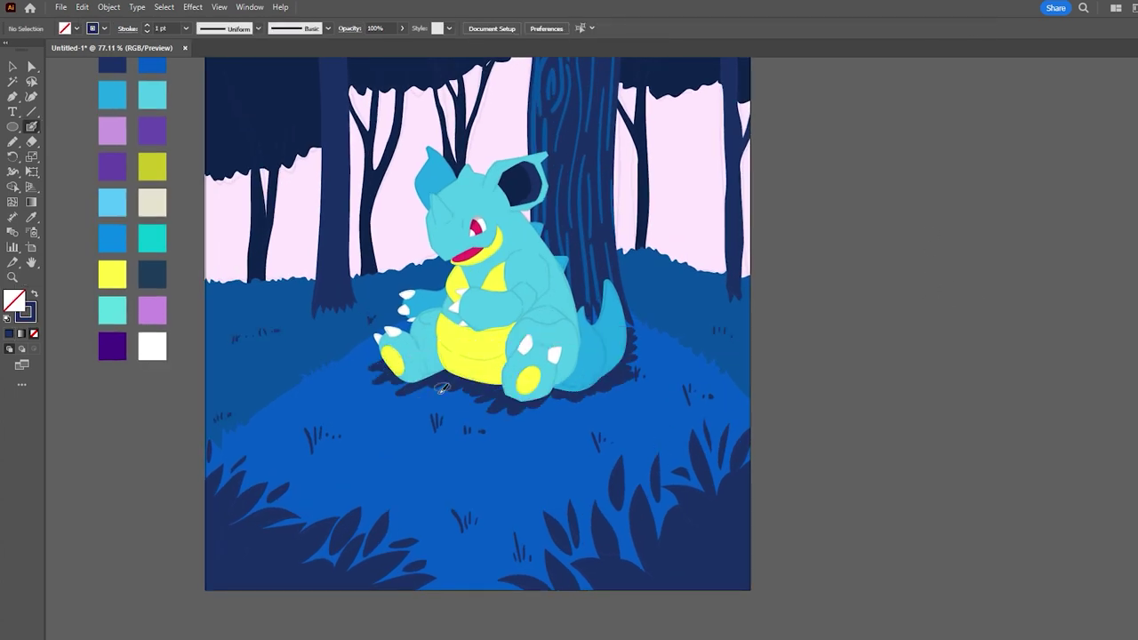
key("ctrl+shift+a")
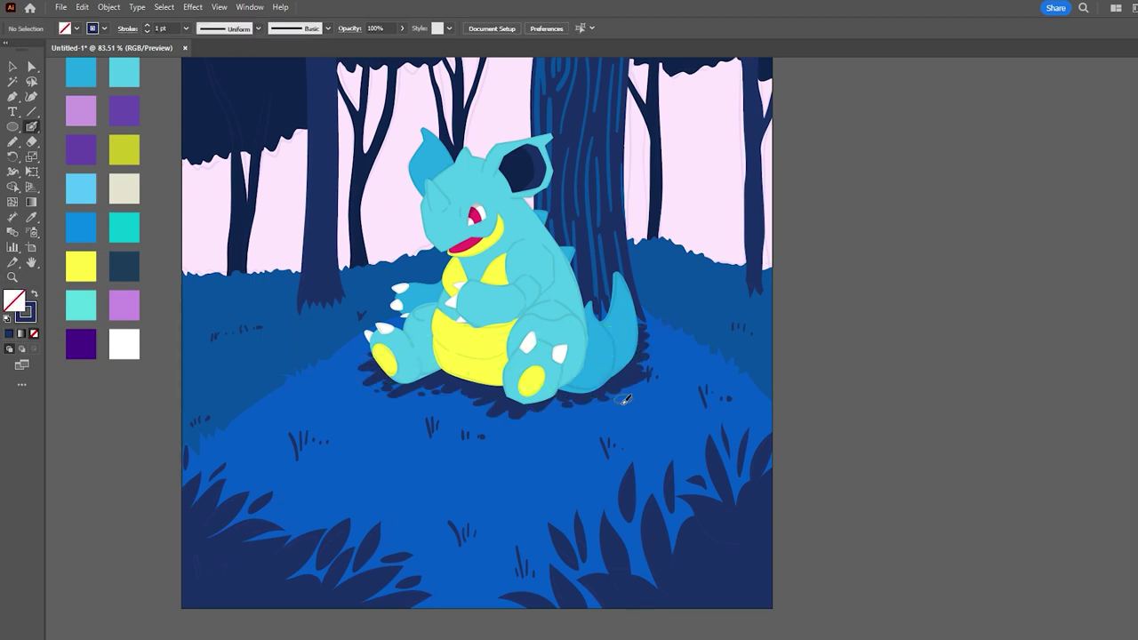
key("shift+x")
key("z")
left_click_drag(453, 274, 409, 426)
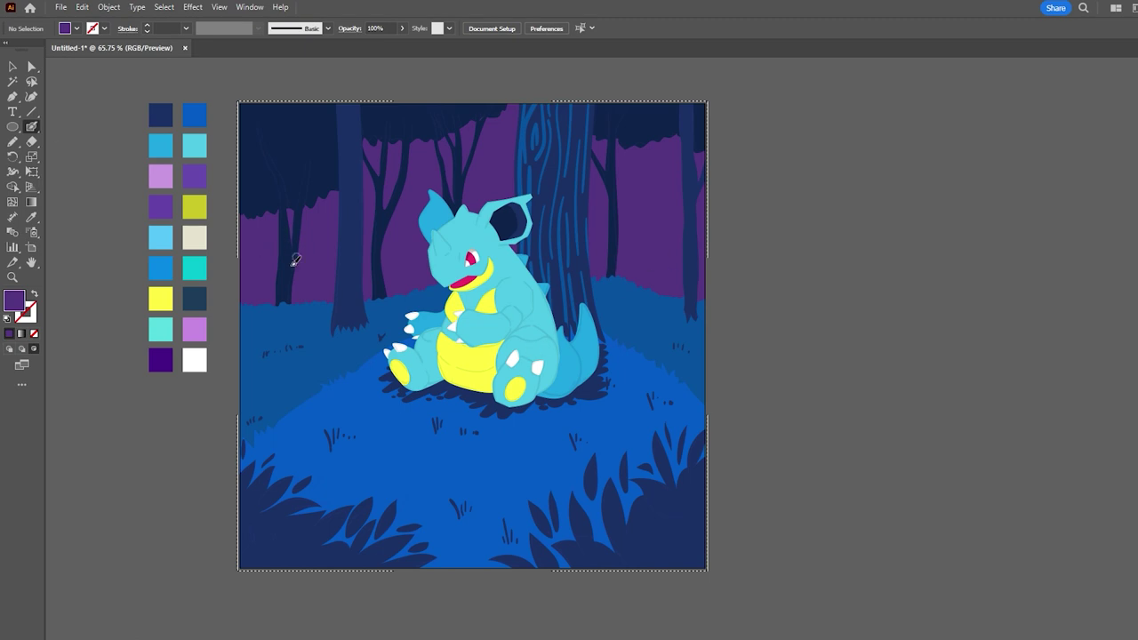
Dot yellow fireflies across the sky, deselect them, and sample the bushes' dark navy colour
left_click(261, 264)
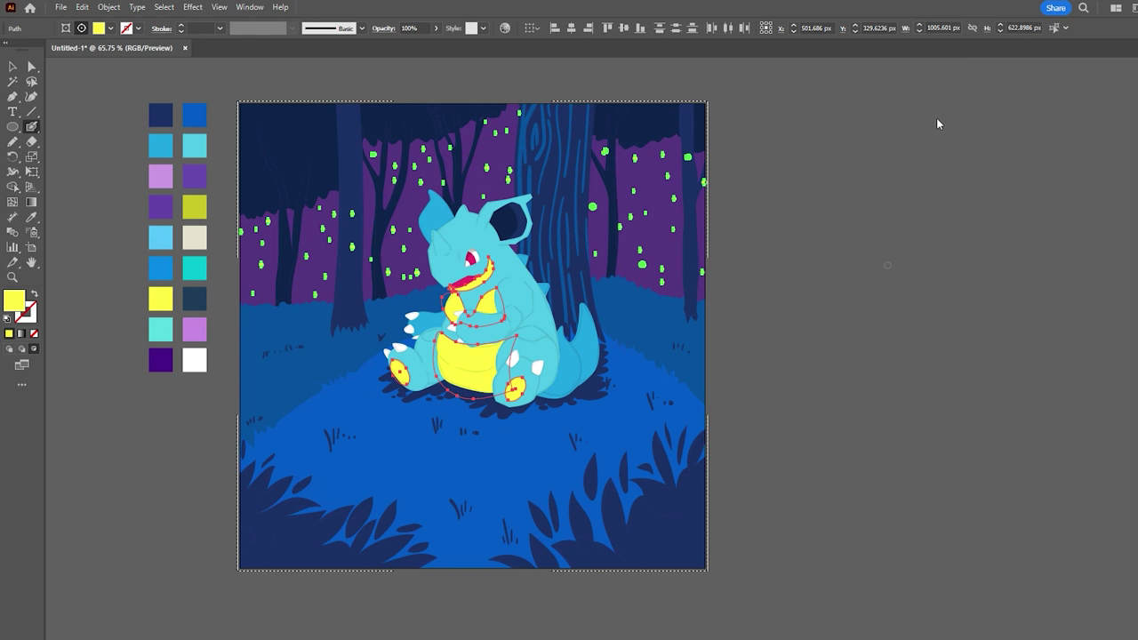
key("v")
left_click(931, 298)
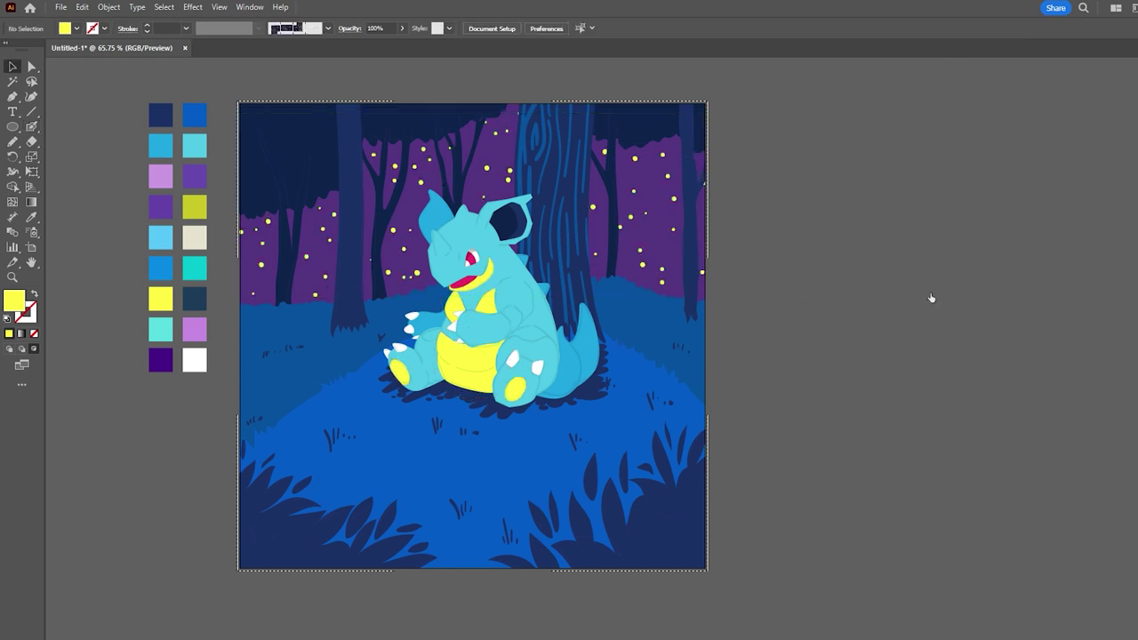
left_click(934, 133)
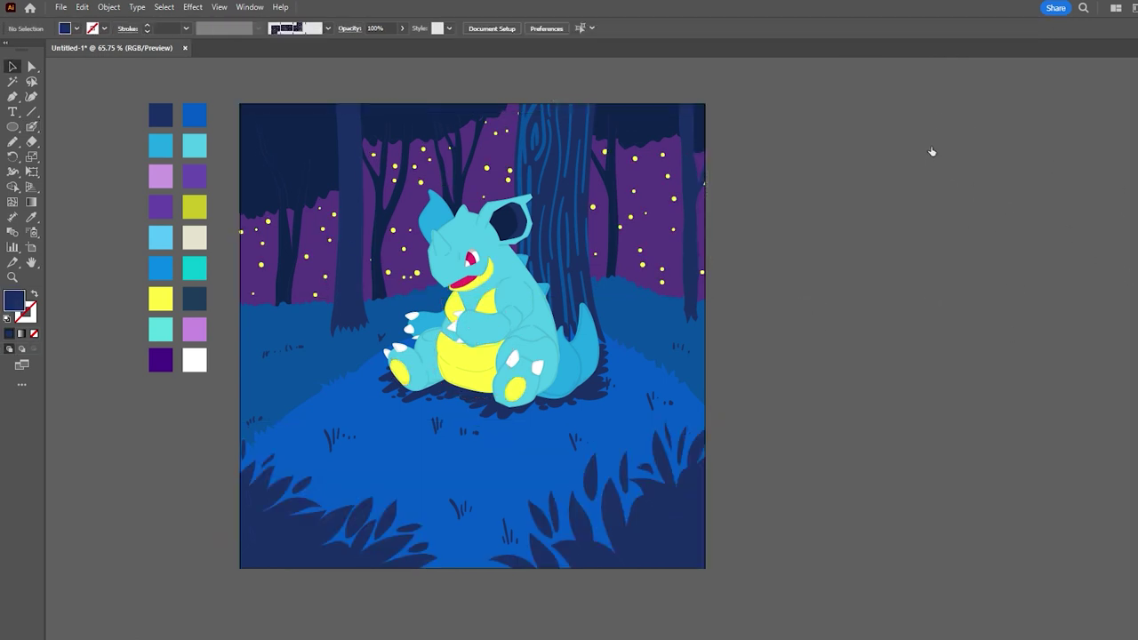
scroll(403, 323, "up", 2)
key("b")
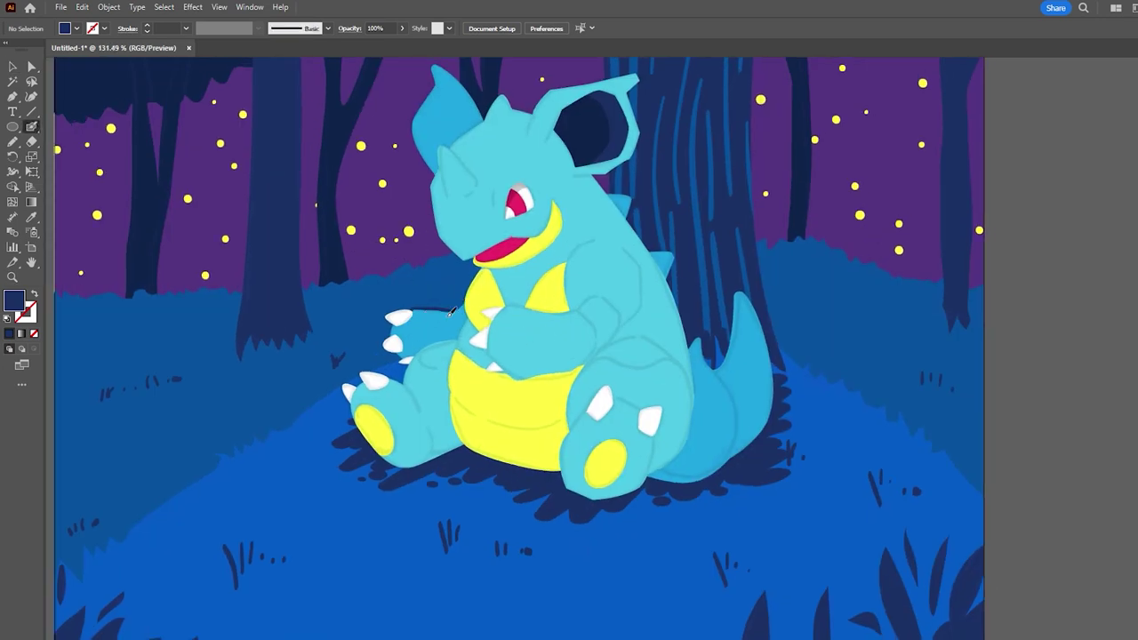
Trace dark outlines along the head's left edge, the jaw, the mouth and the eye
scroll(450, 310, "up", 2)
left_click_drag(310, 283, 300, 360)
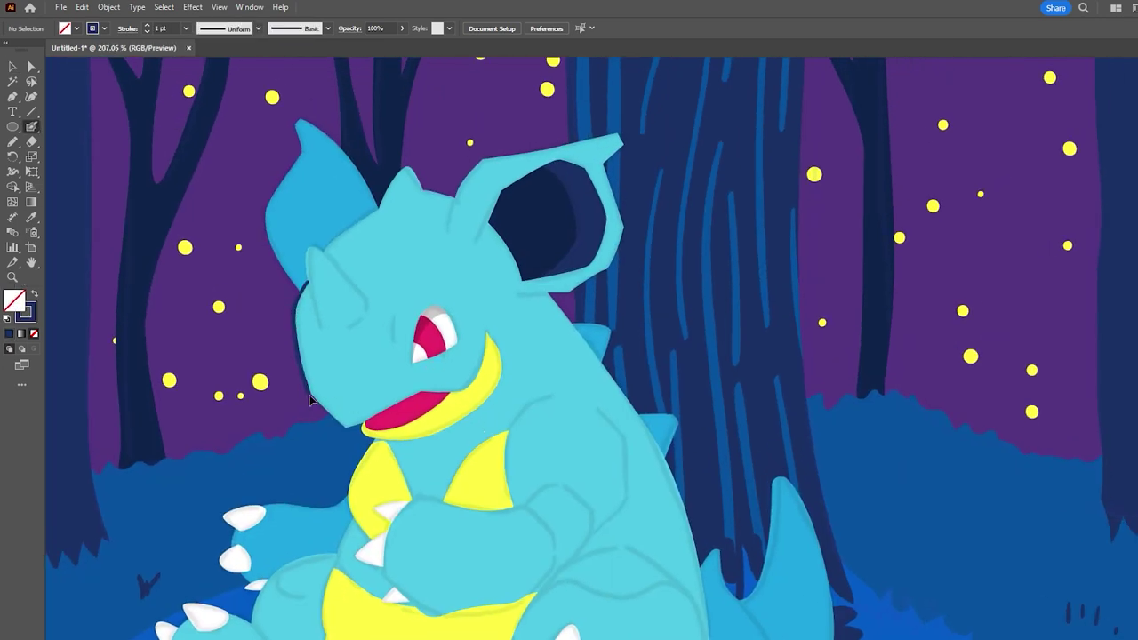
left_click_drag(315, 405, 442, 391)
left_click_drag(486, 336, 444, 389)
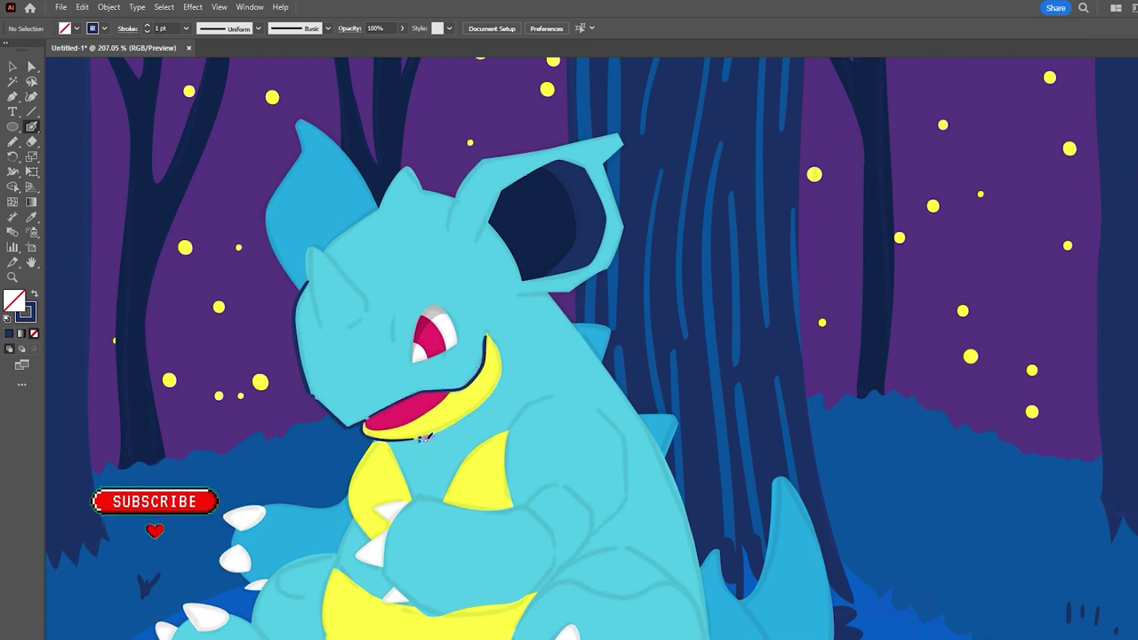
left_click_drag(427, 435, 507, 373)
mouse_move(431, 307)
left_mouse_down()
mouse_move(413, 363)
mouse_move(457, 338)
left_mouse_up()
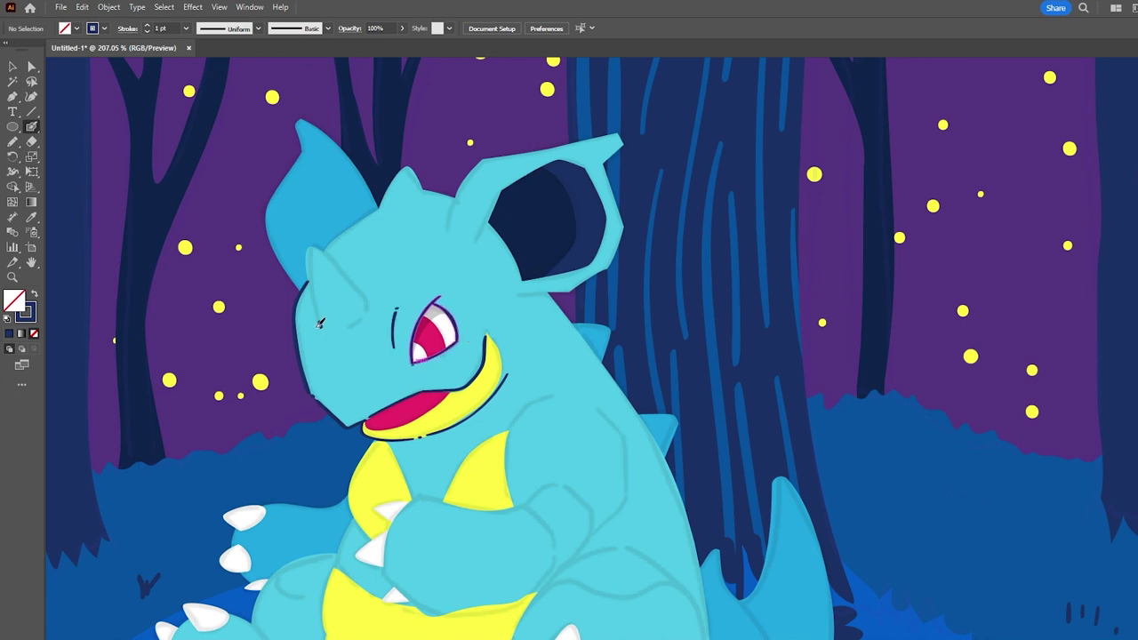
Outline the horn with an eyelid line, the top of the head and the right ear
mouse_move(308, 298)
left_mouse_down()
mouse_move(365, 301)
mouse_move(367, 313)
left_mouse_up()
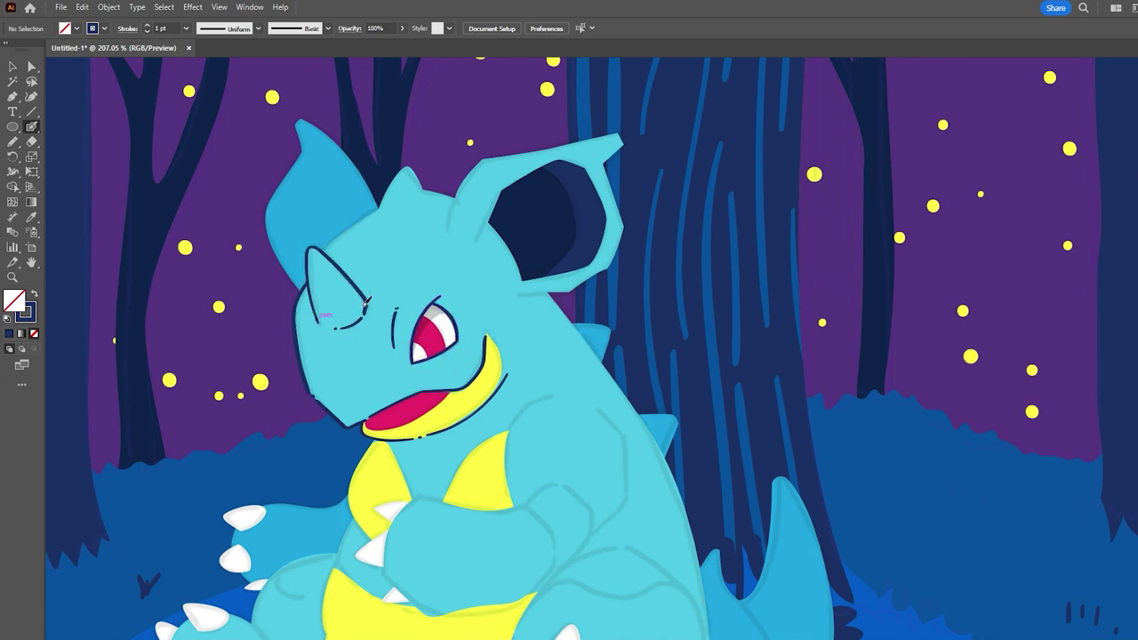
mouse_move(382, 208)
left_mouse_down()
mouse_move(297, 291)
mouse_move(299, 134)
mouse_move(395, 185)
mouse_move(391, 206)
mouse_move(427, 191)
left_mouse_up()
key("ctrl+z")
mouse_move(449, 233)
left_mouse_down()
mouse_move(561, 147)
mouse_move(621, 138)
mouse_move(610, 174)
mouse_move(625, 227)
left_mouse_up()
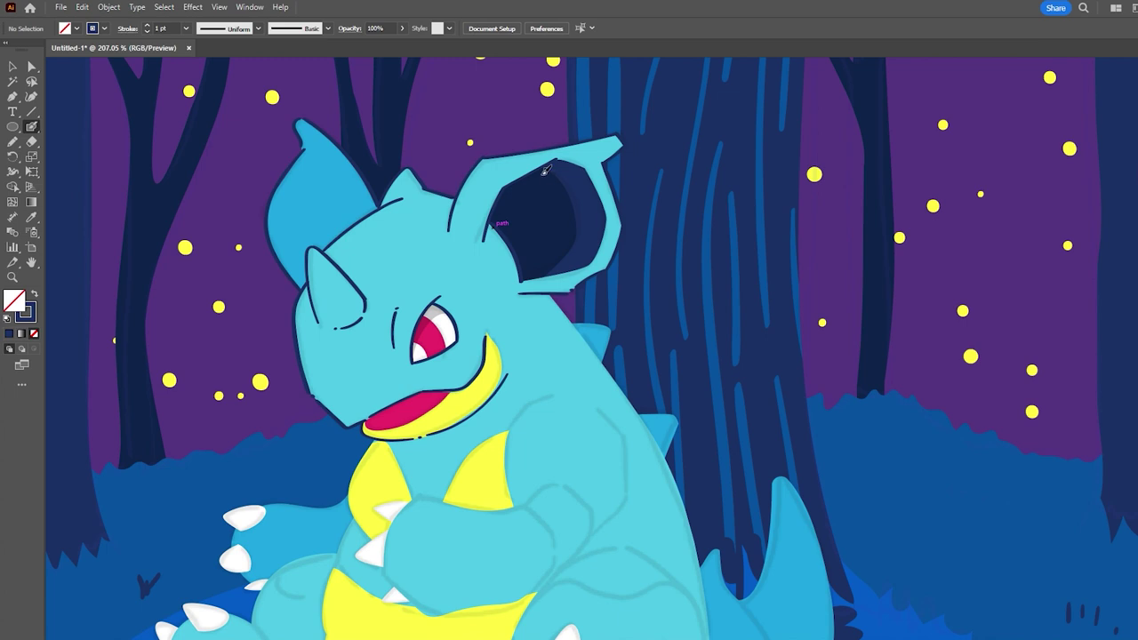
scroll(560, 231, "down", 2)
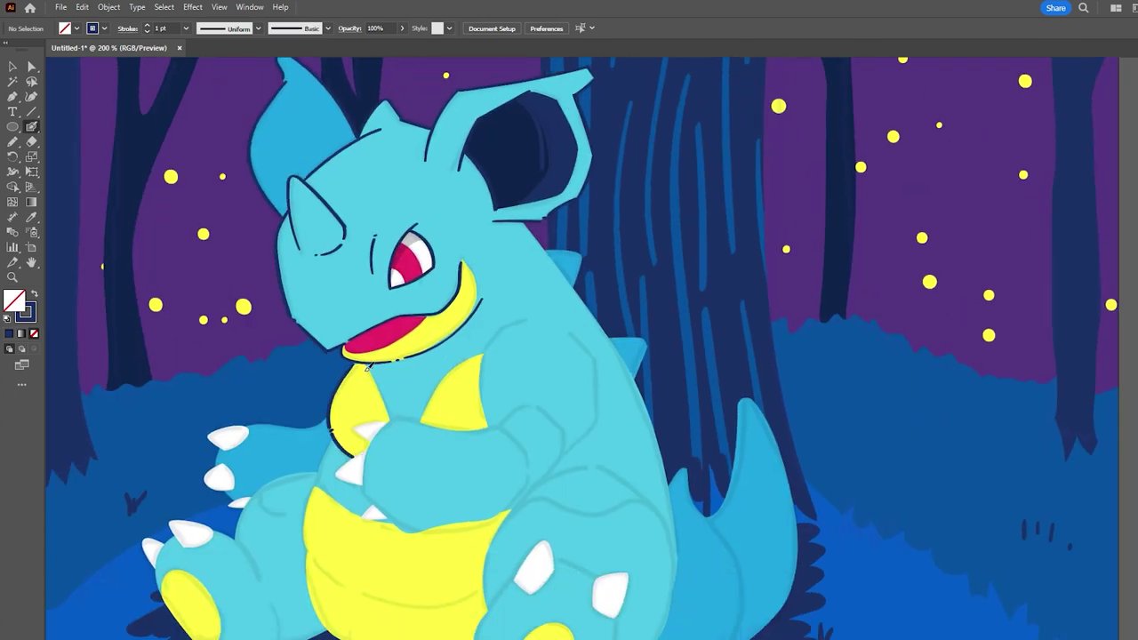
Outline the right chest patch and both arms in dark navy
left_click_drag(421, 418, 478, 358)
mouse_move(489, 427)
left_mouse_down()
mouse_move(480, 391)
mouse_move(541, 327)
mouse_move(562, 459)
mouse_move(564, 434)
left_mouse_up()
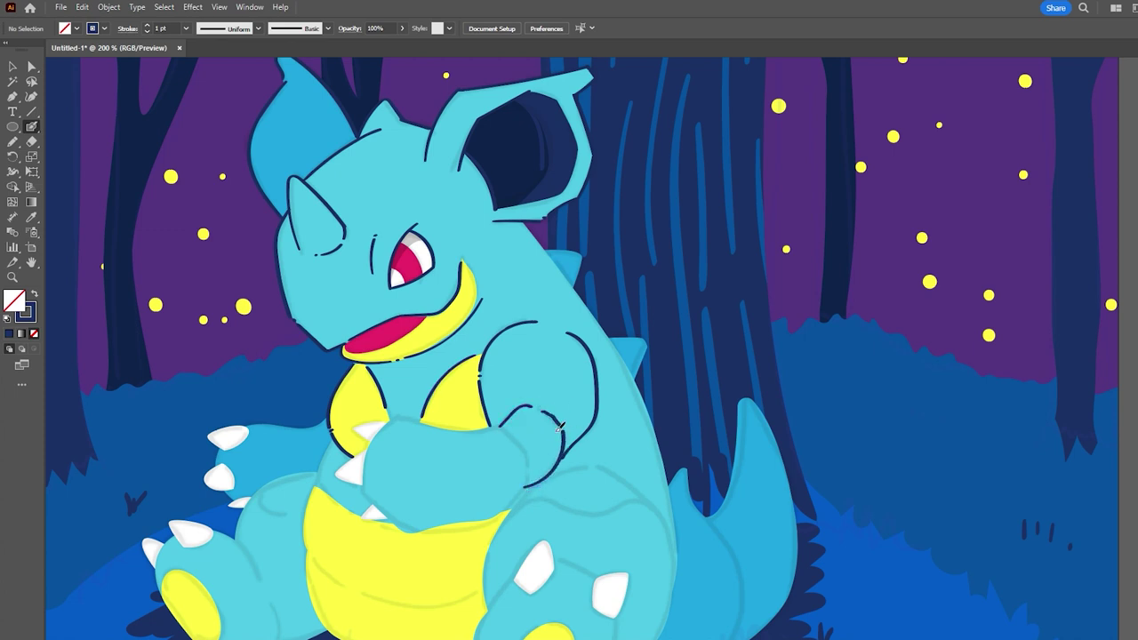
mouse_move(363, 494)
left_mouse_down()
mouse_move(415, 421)
mouse_move(489, 428)
left_mouse_up()
left_click_drag(490, 428, 497, 330)
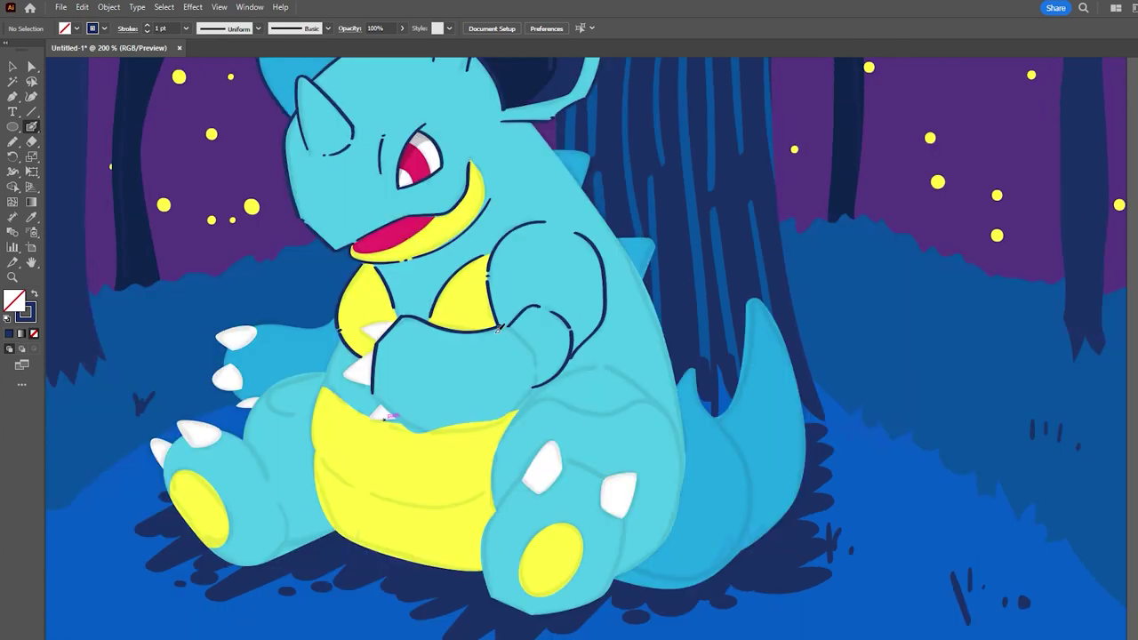
left_click_drag(537, 378, 443, 429)
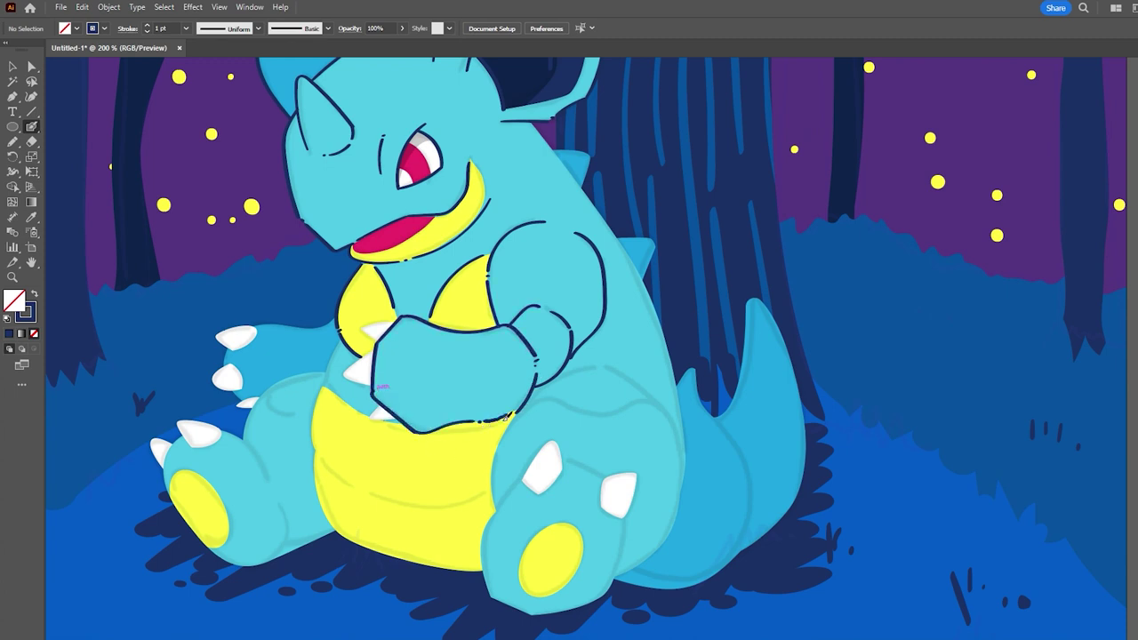
Outline the yellow belly's edges and add a curved ridge line across it
left_click_drag(490, 350, 516, 274)
left_click_drag(363, 265, 343, 381)
left_click_drag(398, 418, 506, 429)
left_click_drag(343, 387, 425, 486)
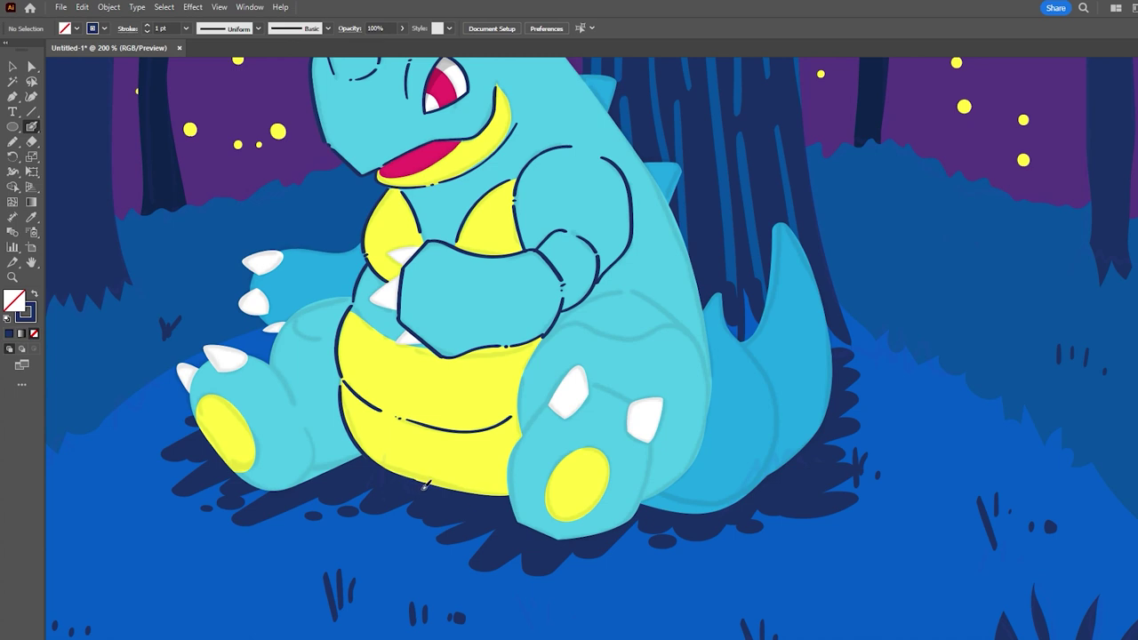
left_click_drag(354, 316, 414, 348)
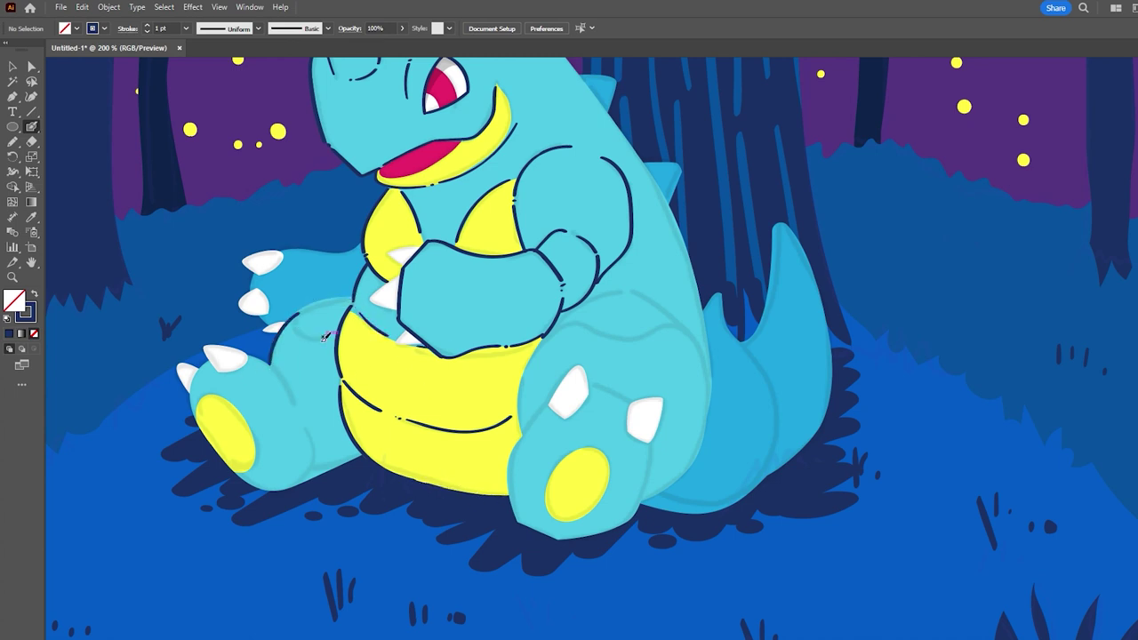
Outline the left leg and foot, a short stretch of back, and the right leg and foot
scroll(315, 347, "down", 2)
left_click_drag(324, 418, 320, 368)
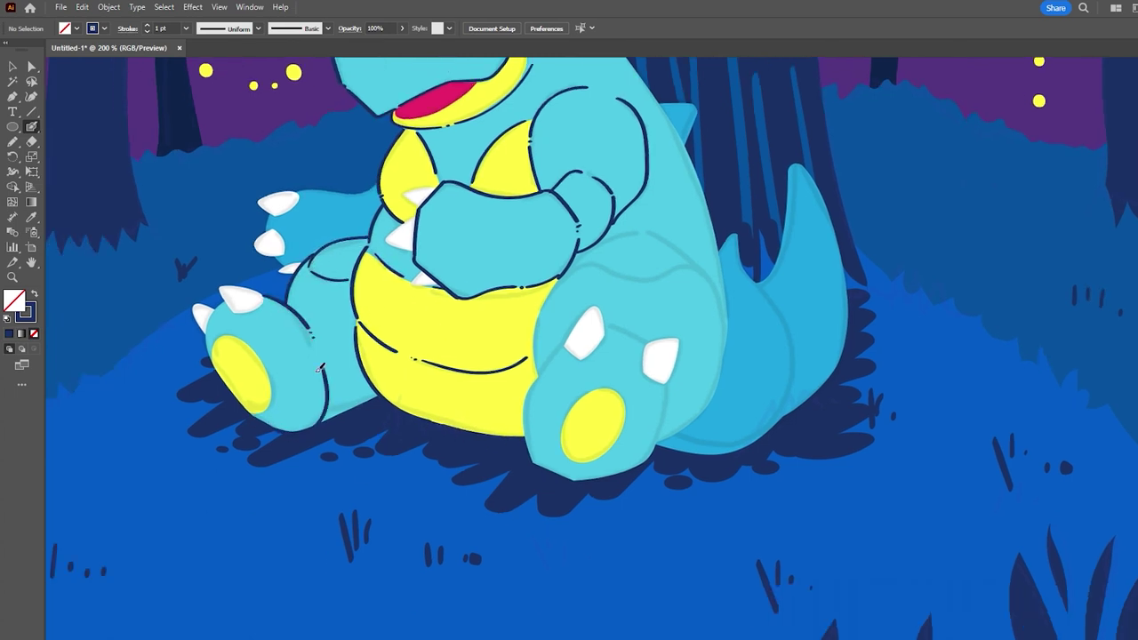
left_click_drag(213, 302, 302, 431)
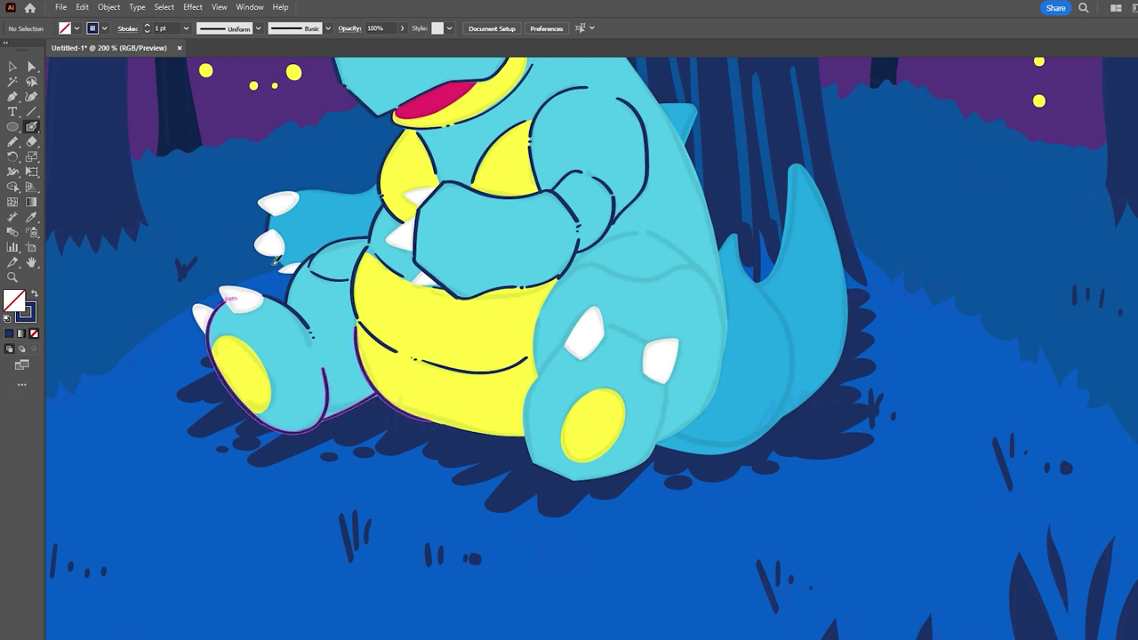
left_click_drag(343, 196, 311, 187)
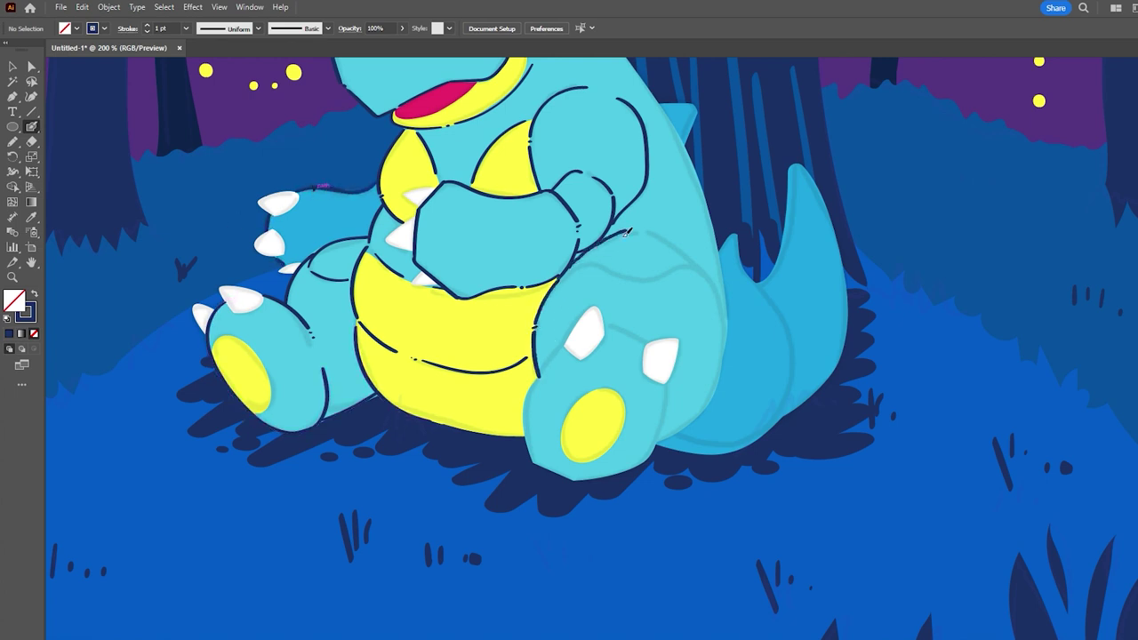
left_click_drag(536, 334, 728, 340)
mouse_move(564, 342)
left_mouse_down()
mouse_move(534, 461)
mouse_move(665, 382)
left_mouse_up()
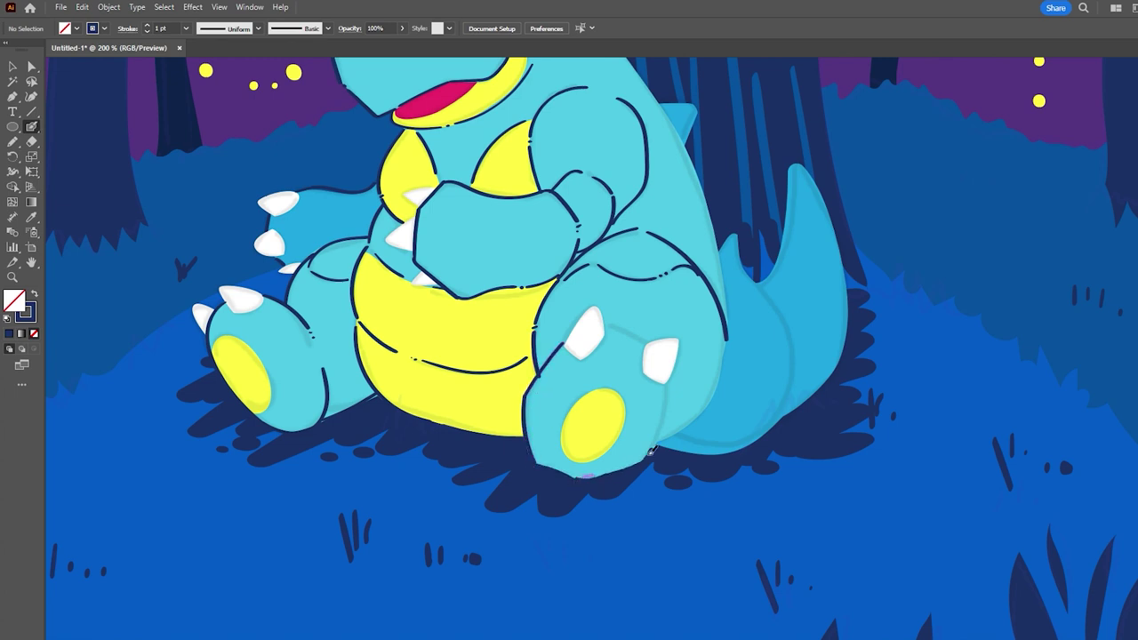
Outline the tail from the foot to its tip along both edges
left_click_drag(663, 444, 713, 393)
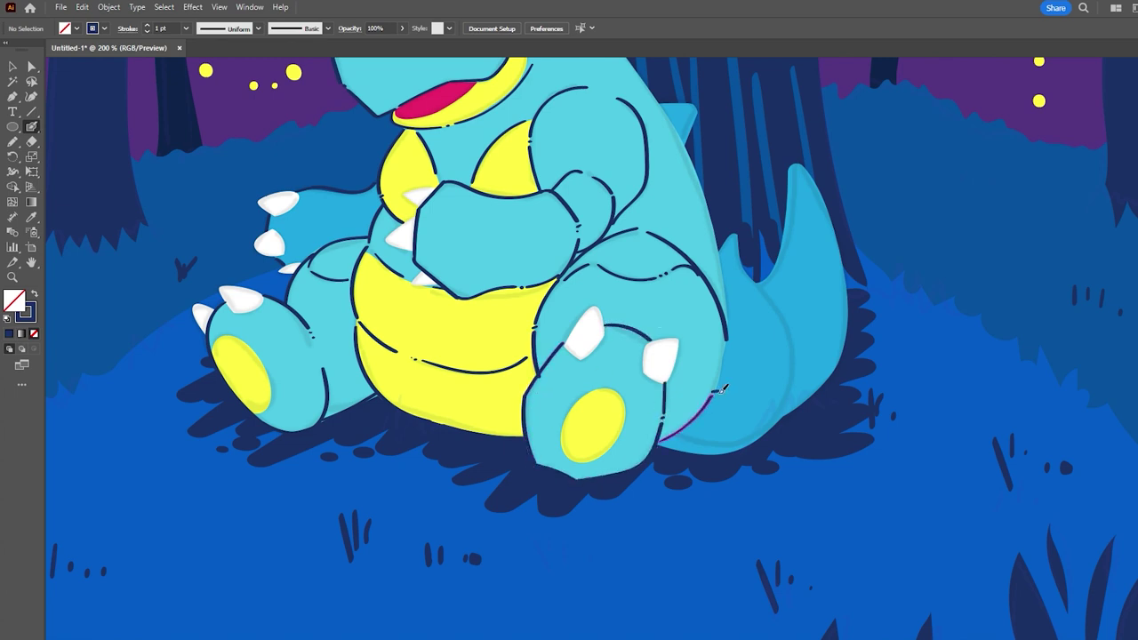
left_click_drag(659, 447, 789, 420)
mouse_move(719, 242)
left_mouse_down()
mouse_move(783, 331)
mouse_move(784, 418)
left_mouse_up()
left_click_drag(776, 265, 782, 420)
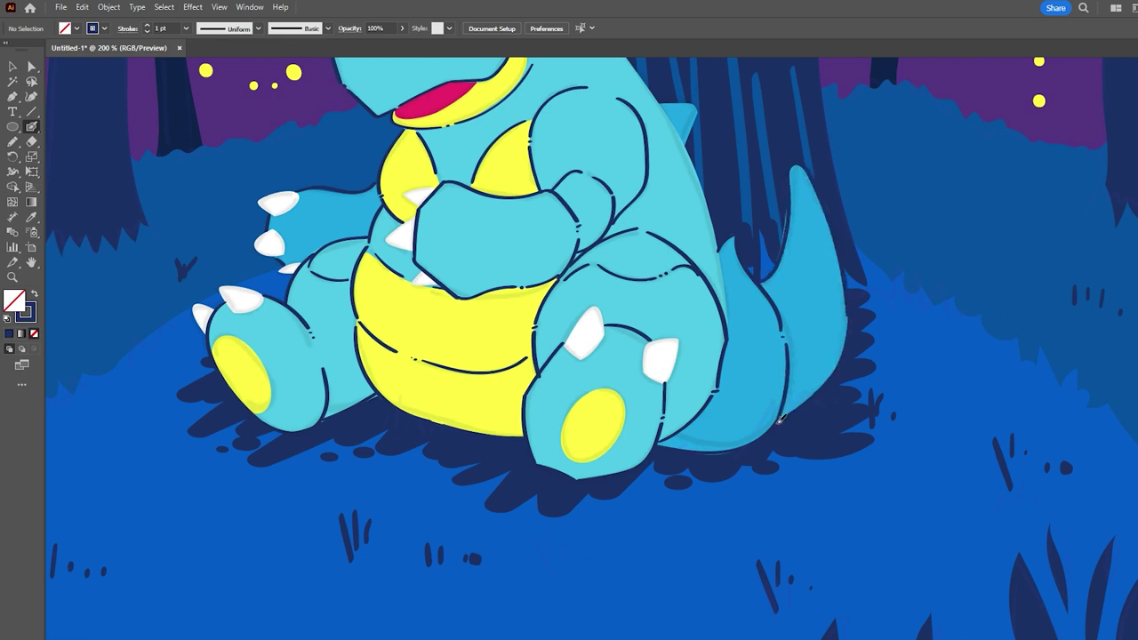
scroll(788, 120, "up", 5)
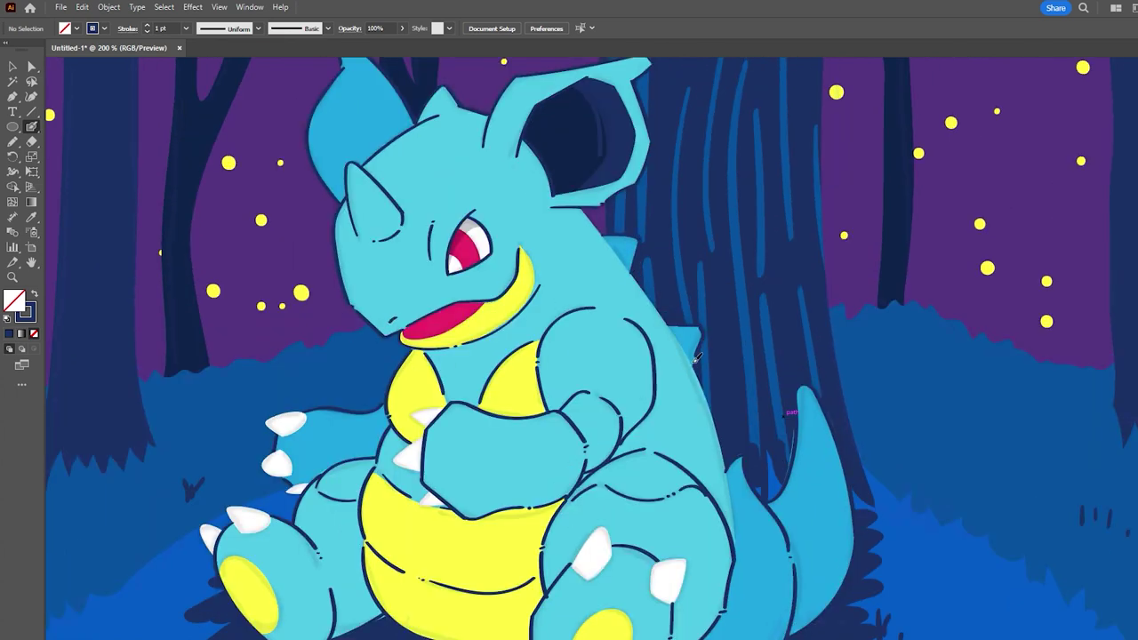
scroll(551, 258, "down", 2)
scroll(436, 210, "up", 2)
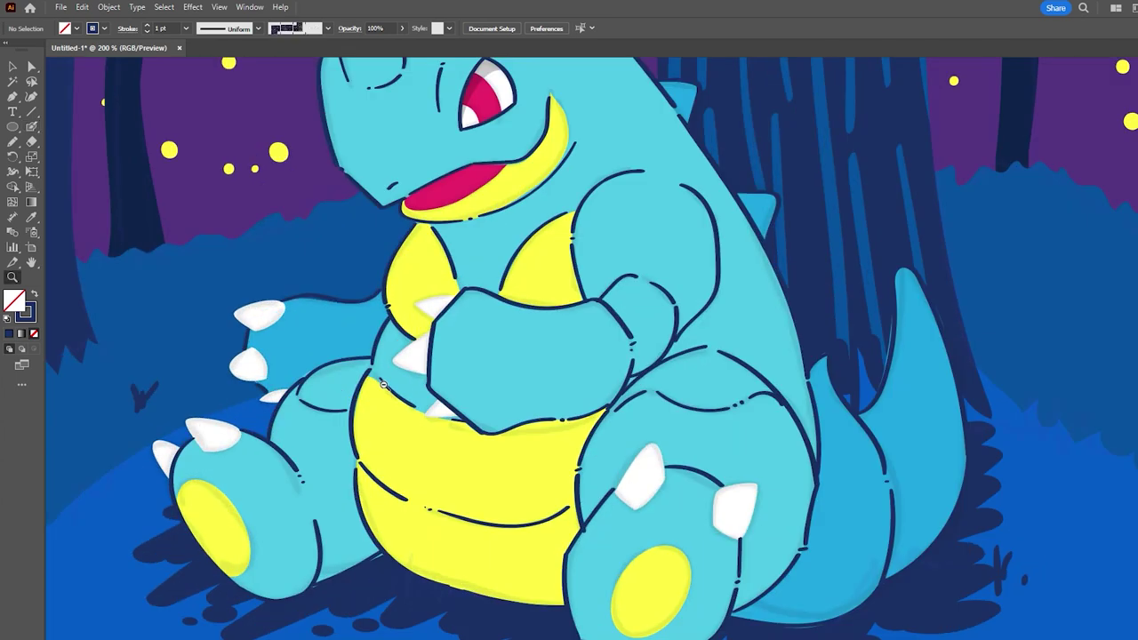
Outline the white claws on the chest, arm and both feet, plus the foot pads
mouse_move(436, 327)
left_mouse_down()
mouse_move(457, 295)
mouse_move(429, 377)
mouse_move(429, 417)
left_mouse_up()
left_click_drag(259, 353, 261, 356)
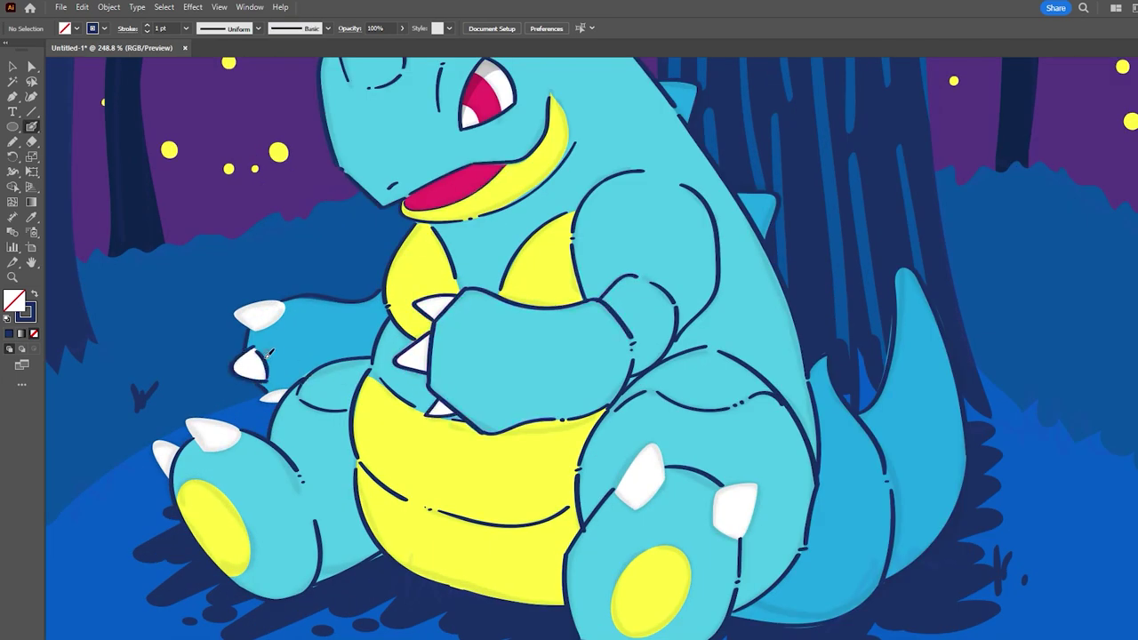
mouse_move(189, 420)
left_mouse_down()
mouse_move(206, 453)
mouse_move(242, 457)
left_mouse_up()
left_click_drag(153, 441, 184, 484)
scroll(569, 356, "down", 2)
left_click_drag(569, 397, 613, 383)
left_click_drag(565, 393, 573, 396)
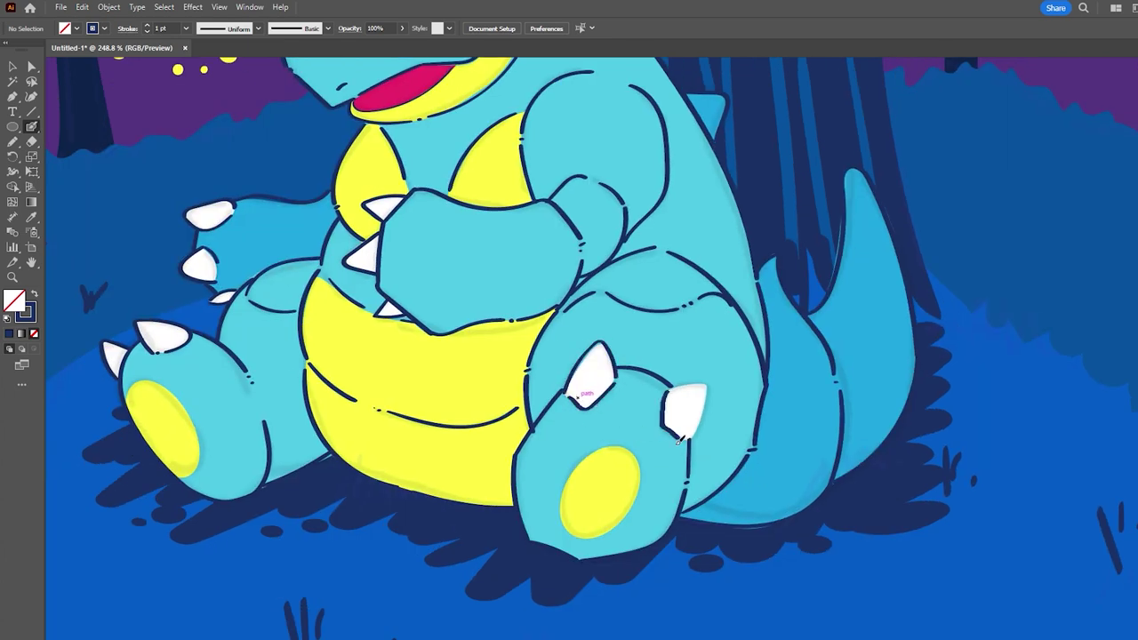
left_click_drag(702, 388, 669, 433)
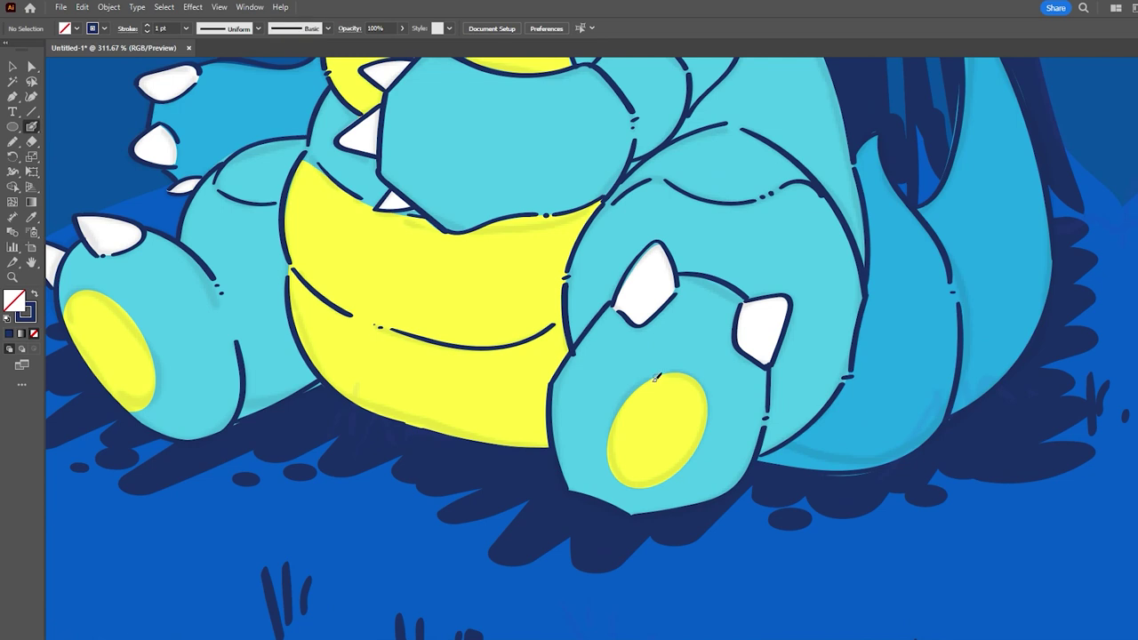
mouse_move(619, 479)
left_mouse_down()
mouse_move(707, 392)
mouse_move(613, 466)
left_mouse_up()
left_click_drag(64, 313, 159, 368)
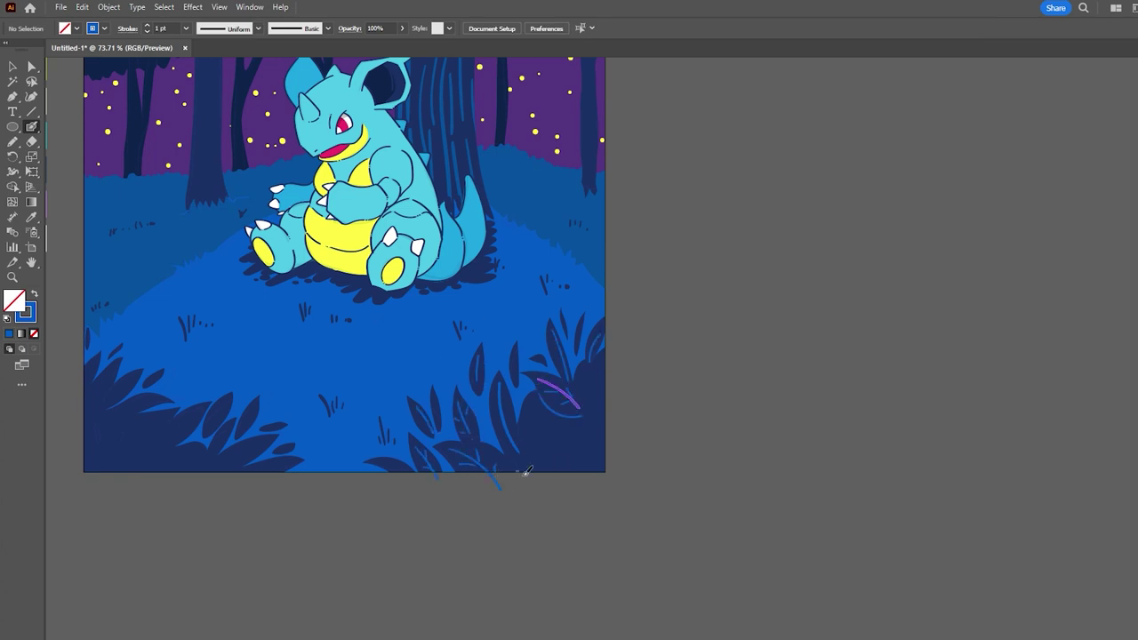
Pencil a lighter-blue vein onto a foreground bush leaf
left_click_drag(570, 454, 549, 441)
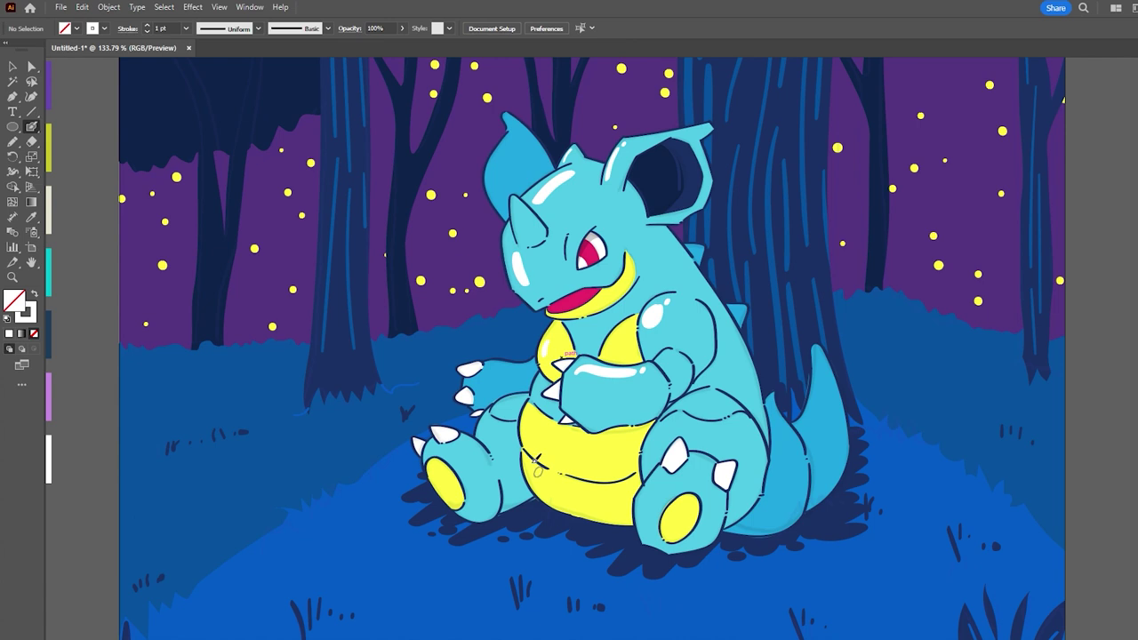
Paint a white gloss highlight across the creature's knee and foot
left_click_drag(702, 409, 716, 406)
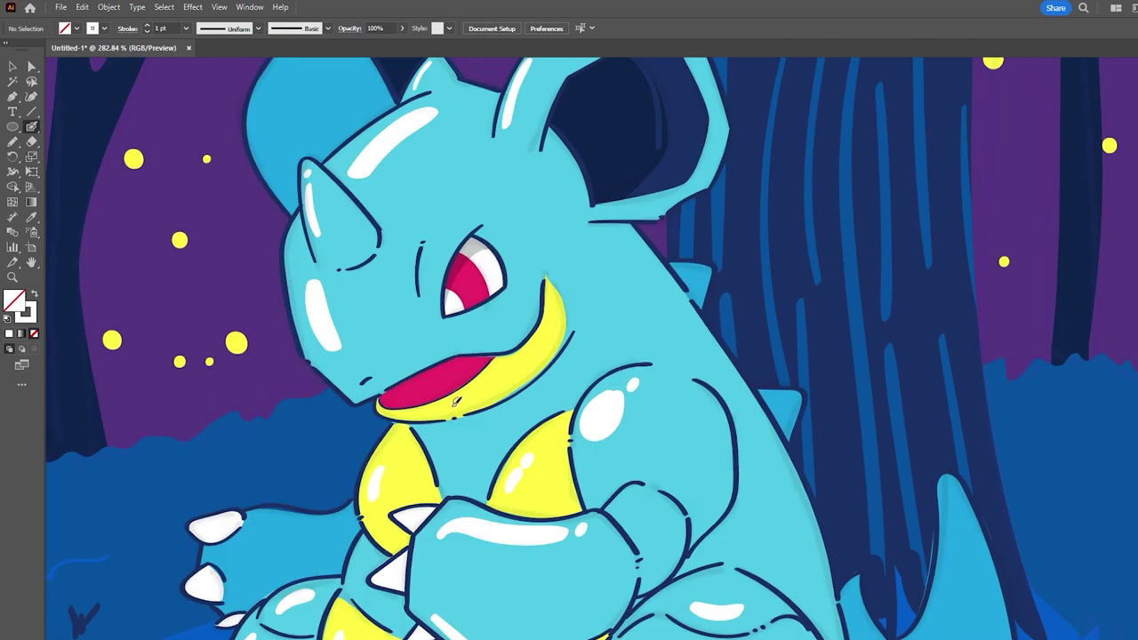
scroll(606, 231, "down", 3)
scroll(606, 231, "down", 2)
scroll(105, 360, "down", 1)
scroll(691, 399, "up", 2)
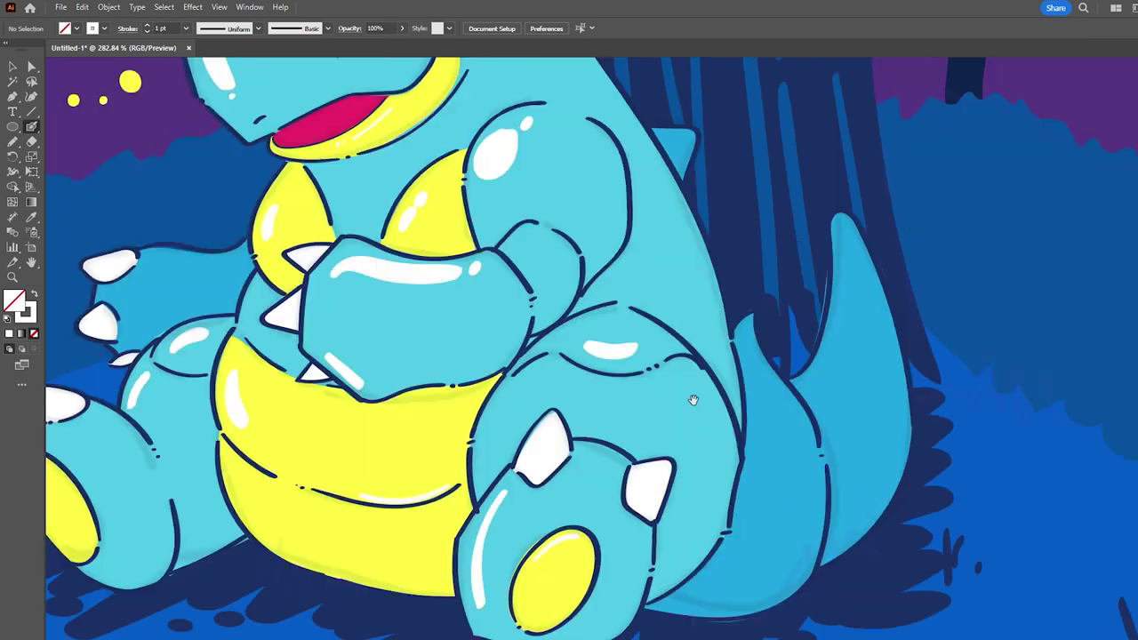
scroll(676, 267, "up", 3)
scroll(695, 362, "down", 3)
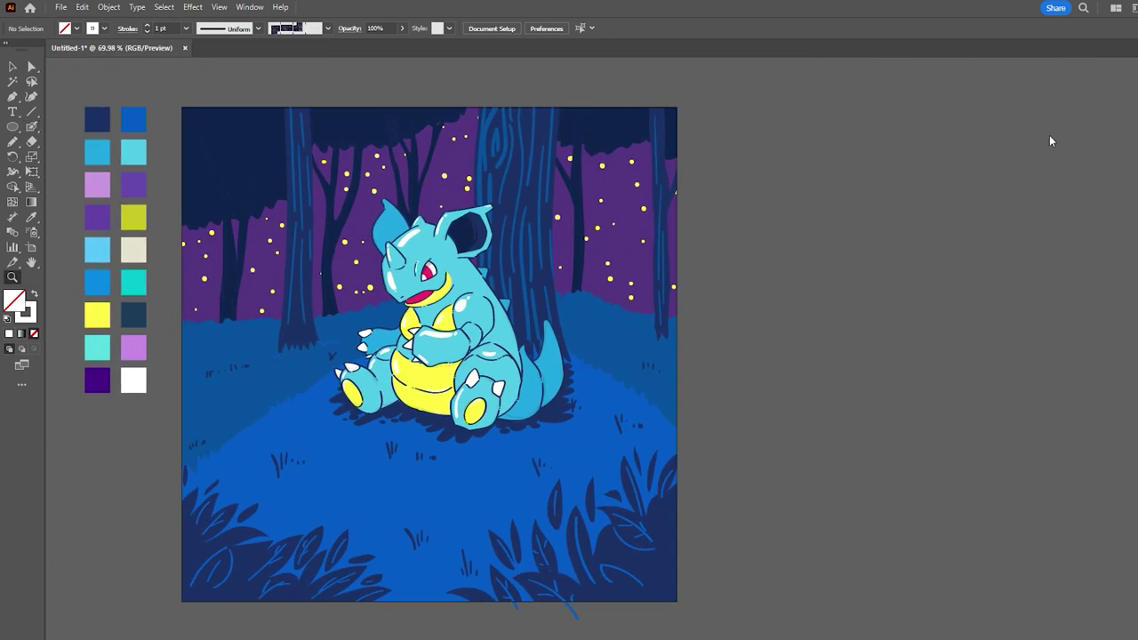
Dot five small yellow flower blooms through the foreground grass
key("shift+x")
left_click_drag(439, 512, 445, 510)
left_click_drag(246, 420, 255, 419)
left_click_drag(680, 373, 689, 370)
left_click_drag(672, 504, 681, 496)
left_click_drag(294, 452, 304, 450)
Add four lavender flower dabs in the bushes, then zoom out to the whole artboard
key("i")
left_click(153, 283)
key("shift+b")
key("shift+x")
left_click_drag(247, 515, 256, 518)
left_click_drag(684, 474, 693, 472)
left_click_drag(618, 450, 625, 447)
left_click_drag(552, 503, 558, 502)
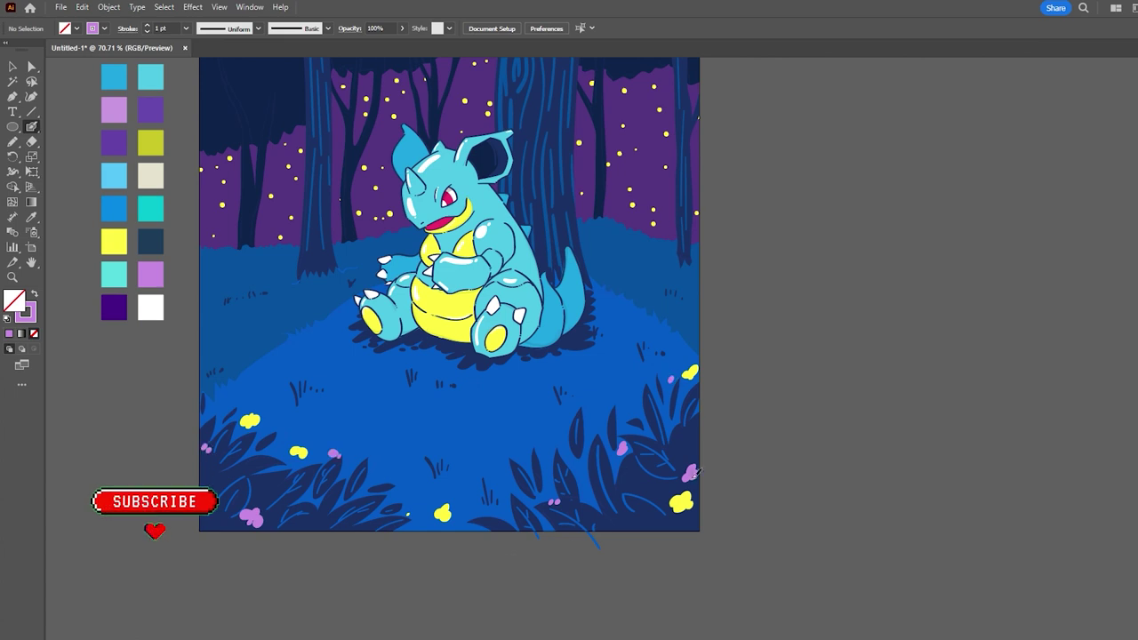
key("z")
left_click_drag(706, 427, 828, 508)
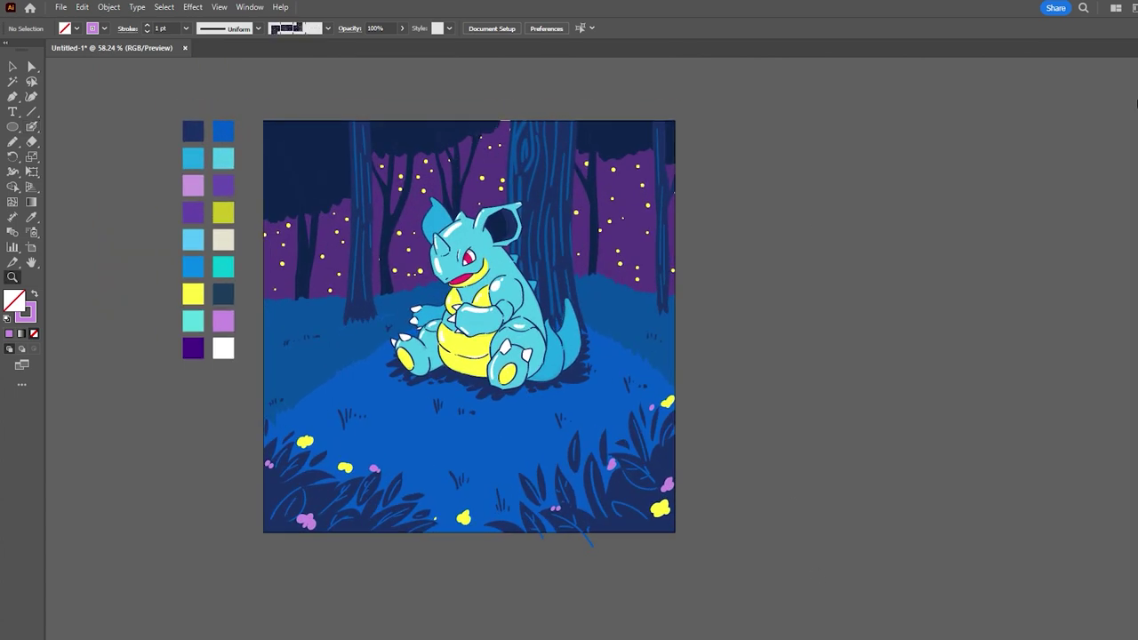